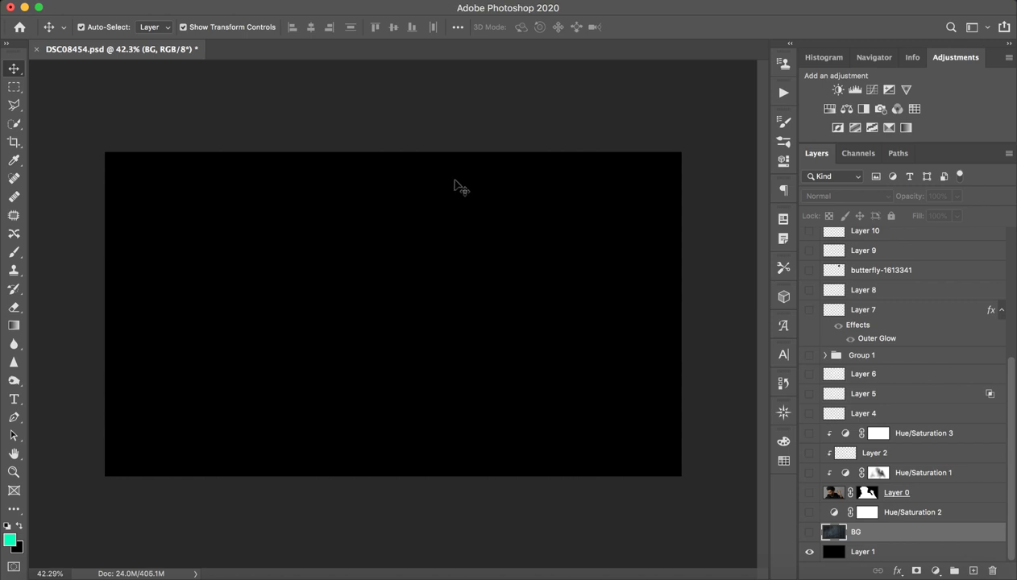
Show the misty dark forest BG layer over the black base layer
left_click(808, 533)
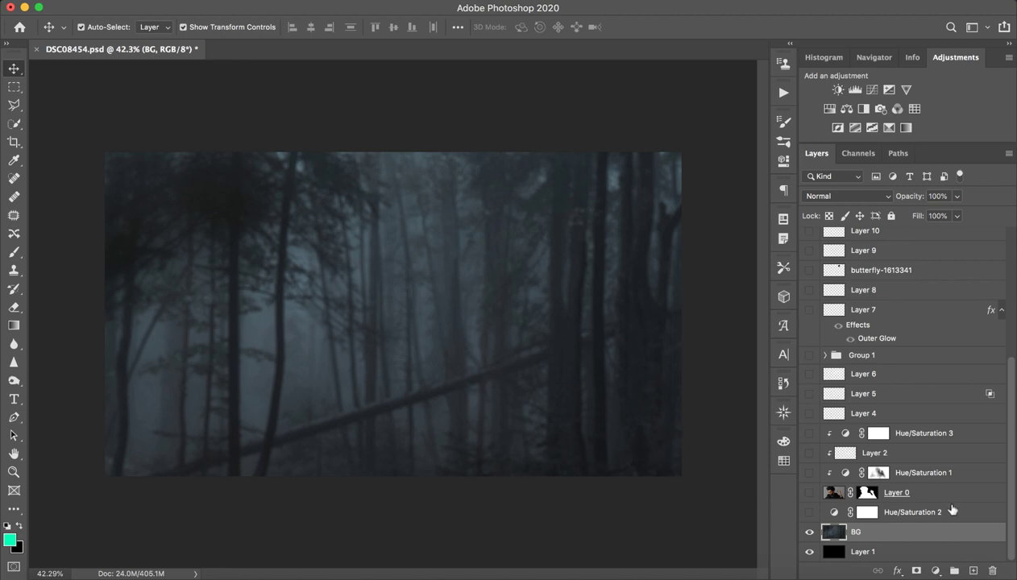
Turn on Hue/Saturation 2 (Lightness -43) and reveal the man's portrait on Layer 0
left_click(854, 514)
left_click(809, 514)
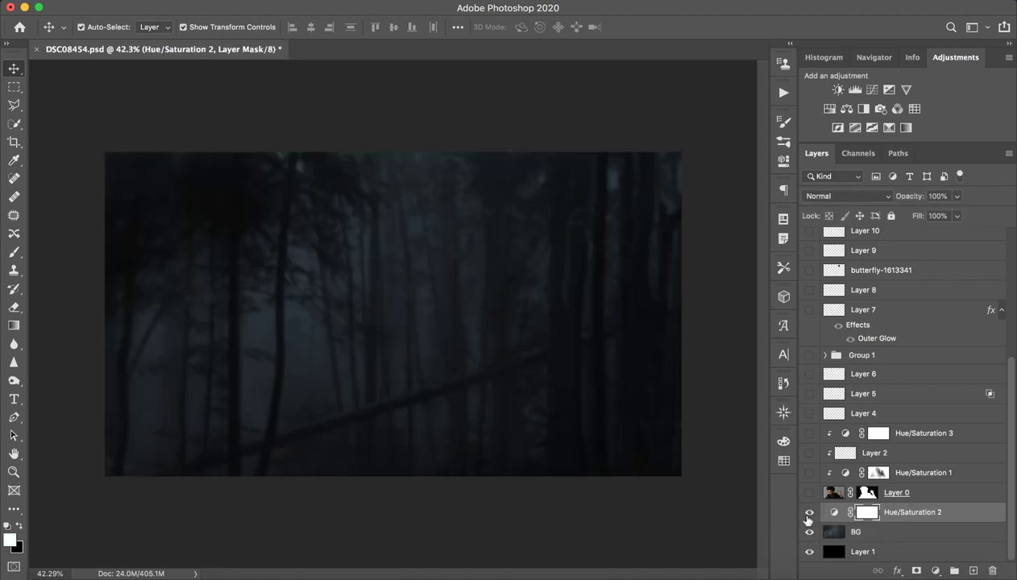
double_click(833, 512)
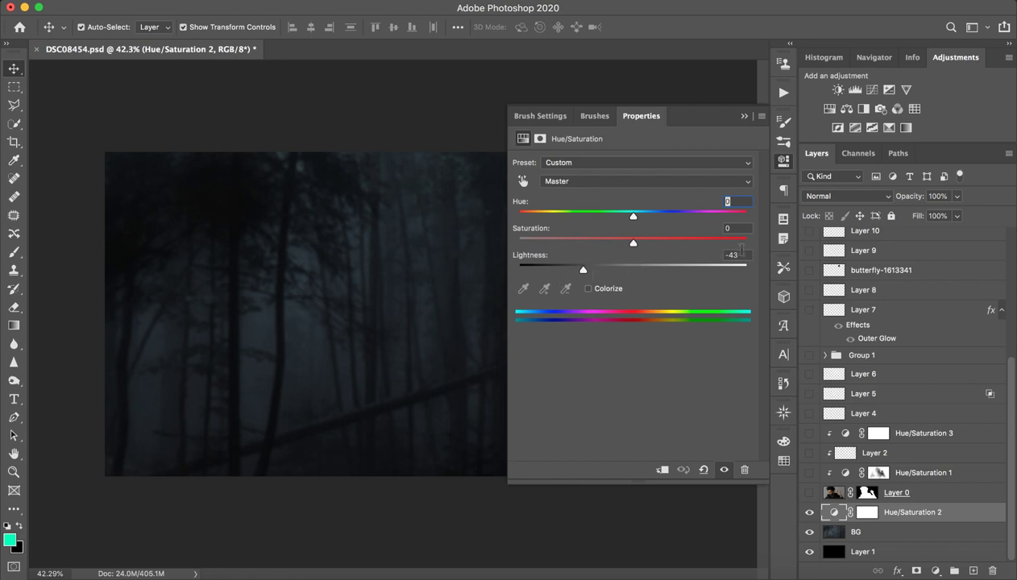
left_click(744, 116)
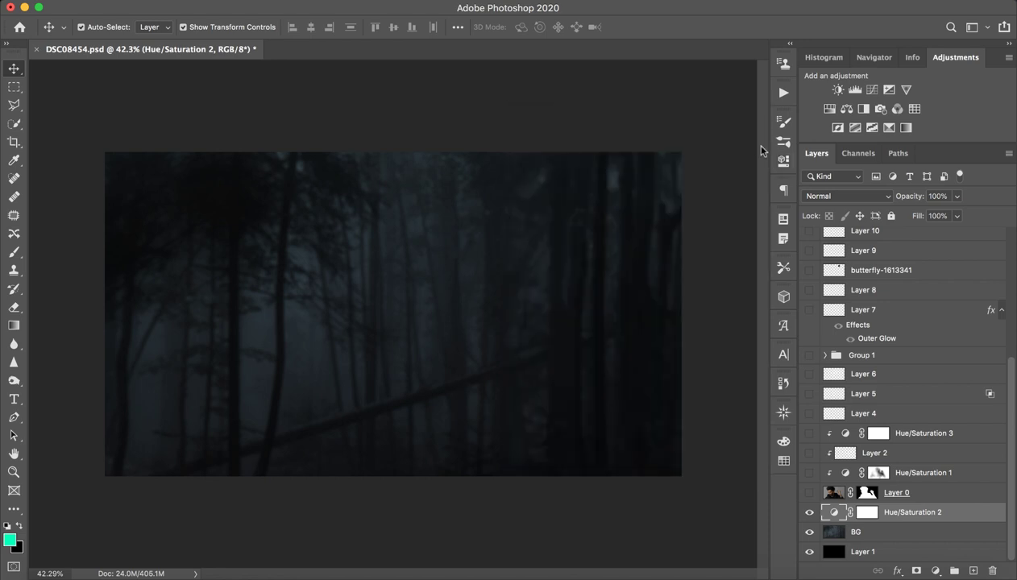
left_click(933, 492)
left_click(809, 492)
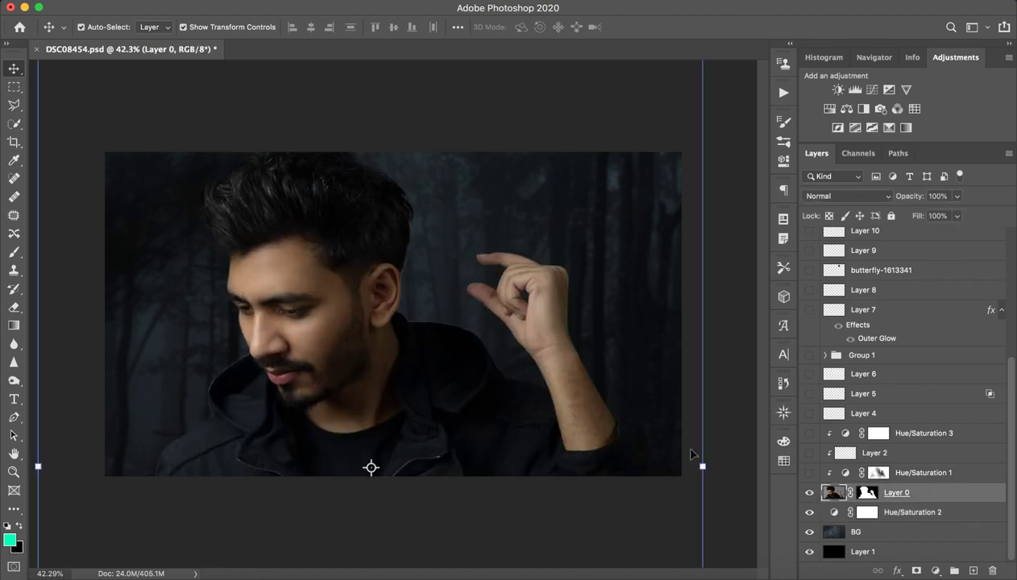
left_click(505, 519)
Zoom in to inspect the man's face, then zoom back out to about 45%
key("z")
mouse_move(508, 290)
left_mouse_down()
mouse_move(513, 355)
mouse_move(481, 367)
mouse_move(597, 345)
left_mouse_up()
key("v")
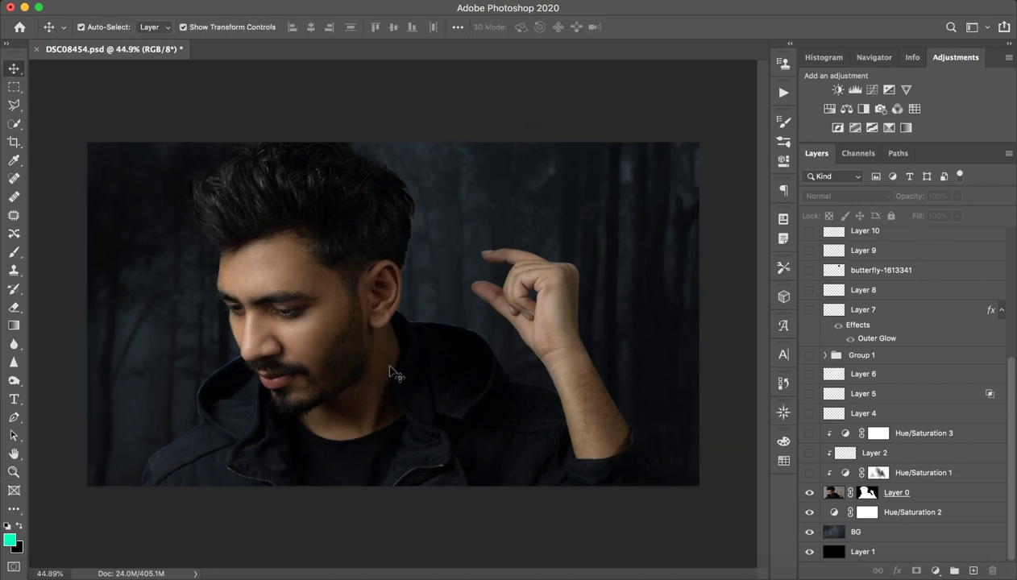
key("z")
left_click_drag(424, 182, 445, 172)
key("v")
mouse_move(377, 284)
left_mouse_down()
mouse_move(427, 344)
mouse_move(664, 275)
mouse_move(327, 224)
left_mouse_up()
key("z")
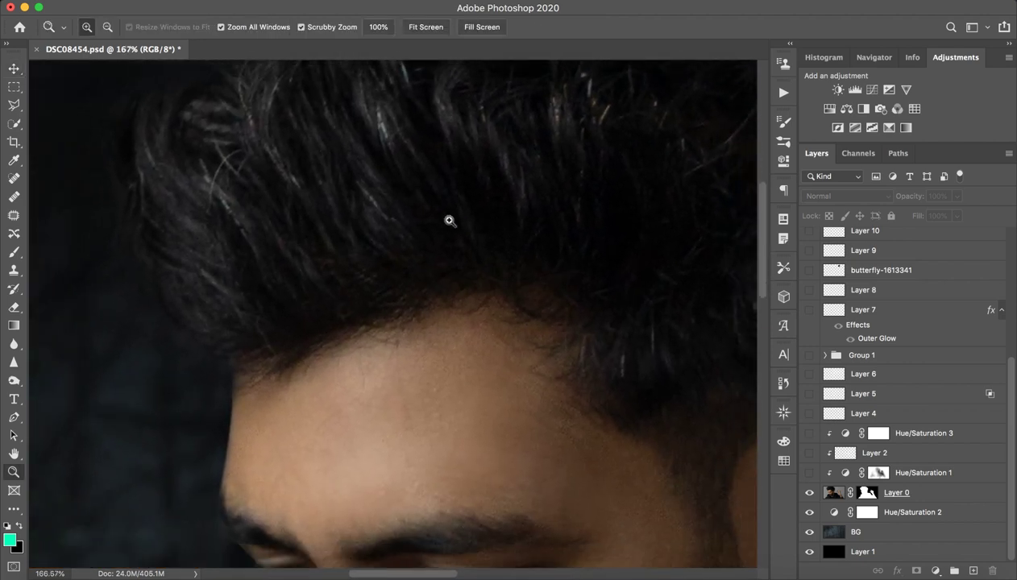
mouse_move(449, 220)
left_mouse_down()
mouse_move(334, 230)
mouse_move(436, 211)
left_mouse_up()
left_click_drag(402, 305, 428, 303)
key("v")
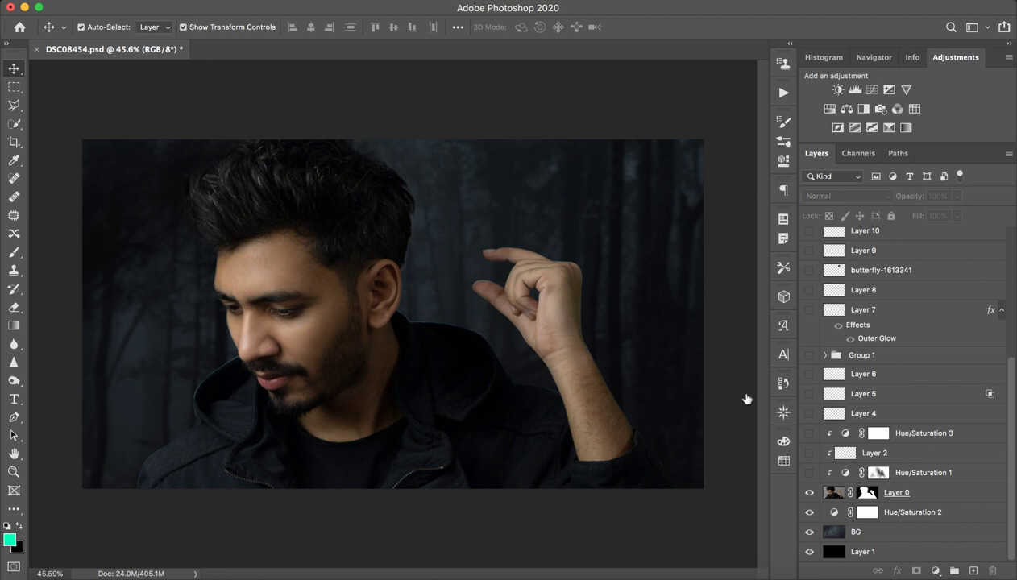
Turn on the Hue/Saturation 1 adjustment (Lightness -64) to darken the man
left_click(876, 473)
left_click(809, 473)
double_click(844, 473)
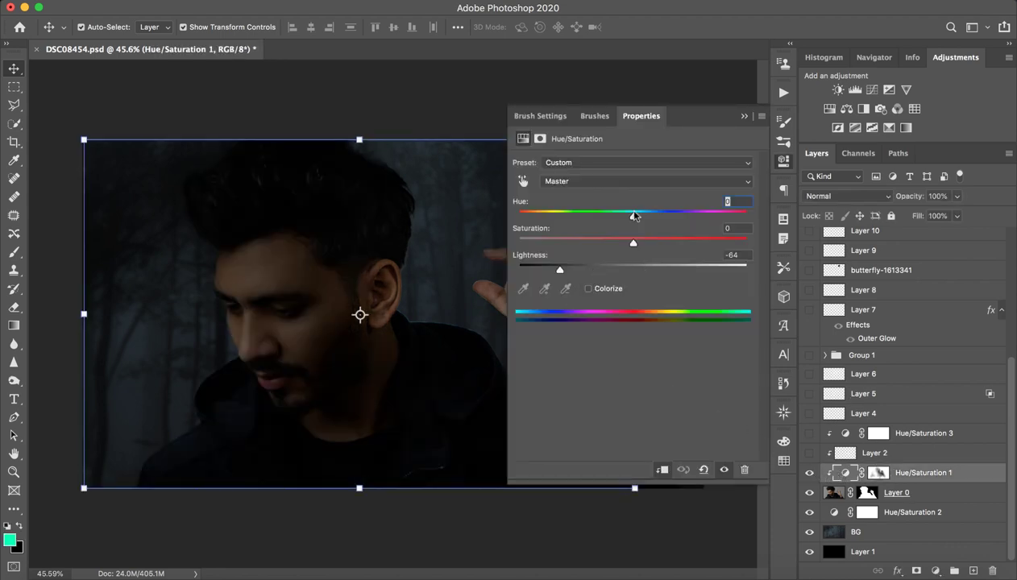
left_click(744, 116)
left_click(690, 547)
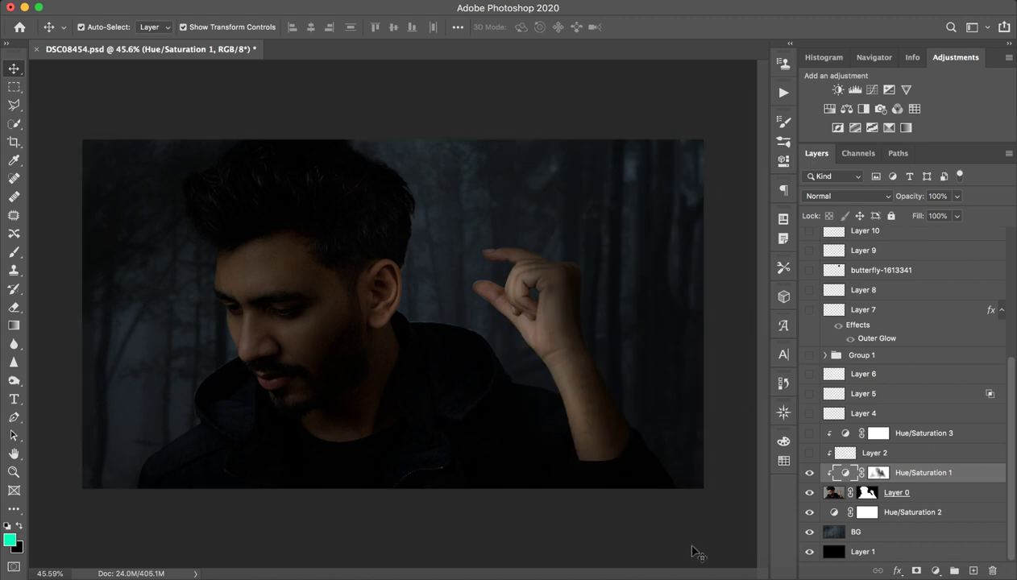
Disable the Hue/Saturation 1 mask so the whole figure is darkened
left_click(874, 474, "shift")
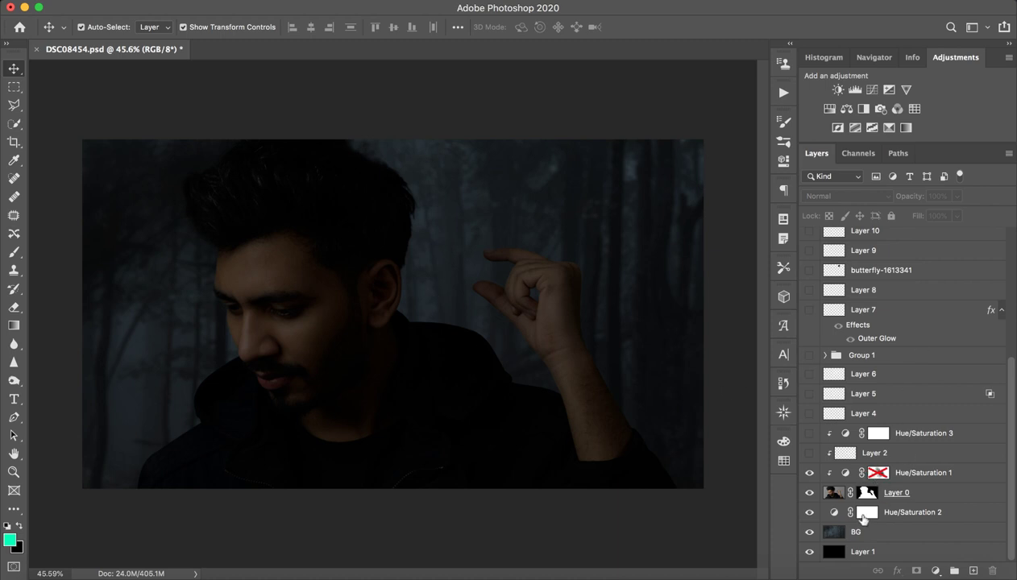
left_click(881, 474, "shift")
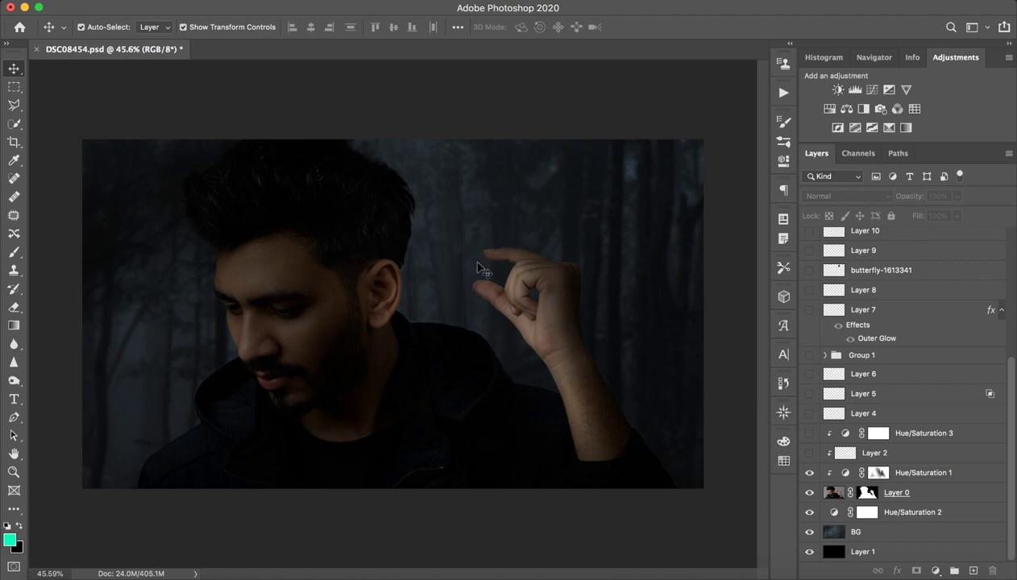
left_click(873, 476, "shift")
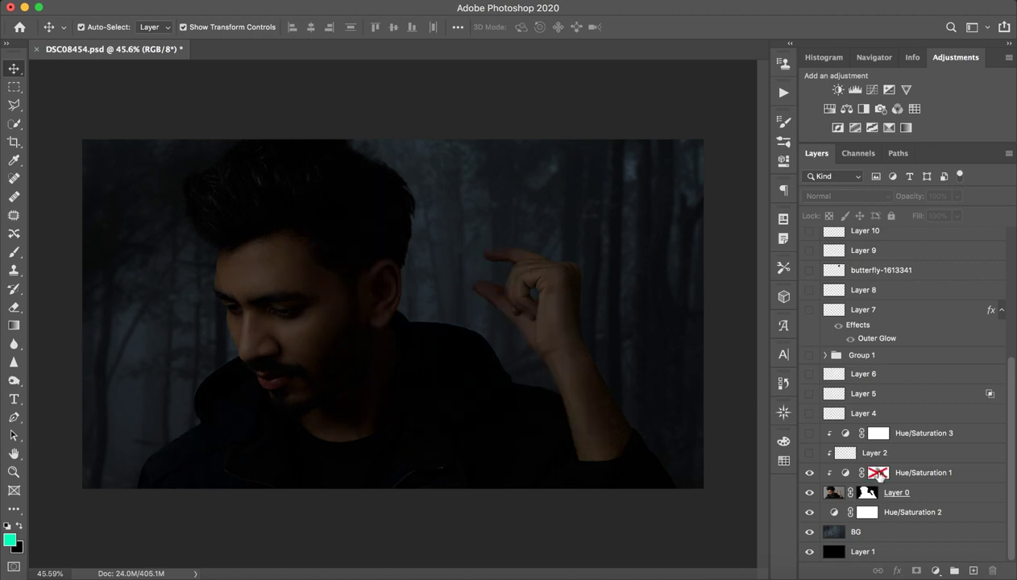
double_click(881, 489)
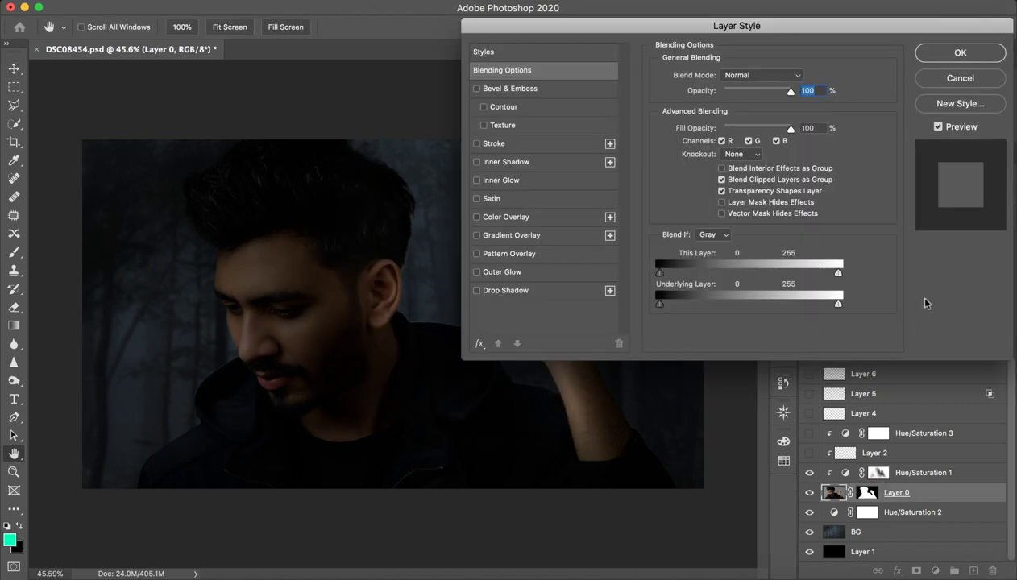
left_click(952, 77)
Target the Hue/Saturation 1 mask with swapped colours and a resized brush
left_click(871, 469)
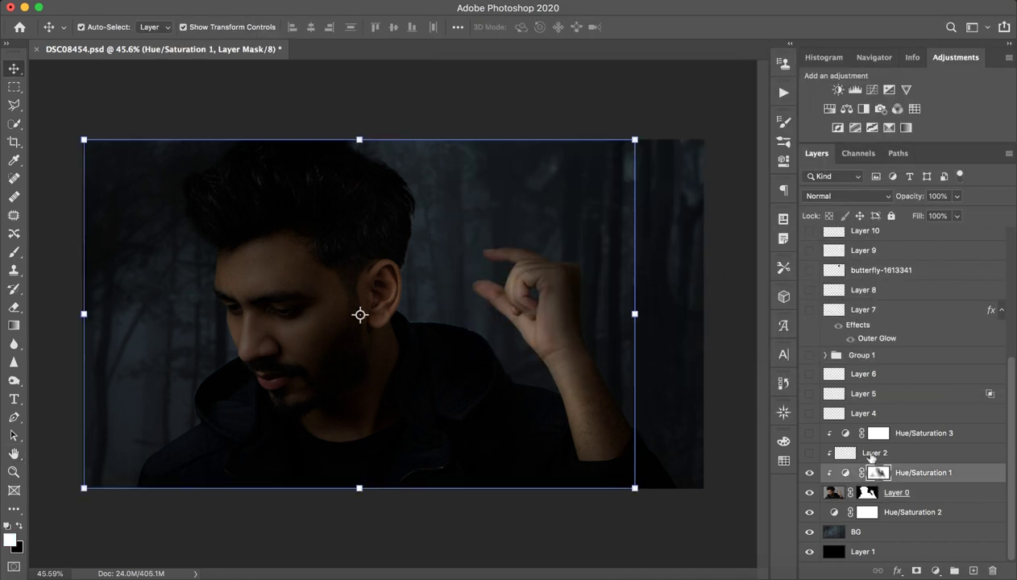
key("x")
key("b")
mouse_move(283, 281)
left_mouse_down()
mouse_move(327, 279)
mouse_move(328, 234)
mouse_move(302, 363)
mouse_move(267, 298)
mouse_move(341, 352)
mouse_move(363, 436)
mouse_move(477, 381)
mouse_move(535, 262)
mouse_move(625, 408)
left_mouse_up()
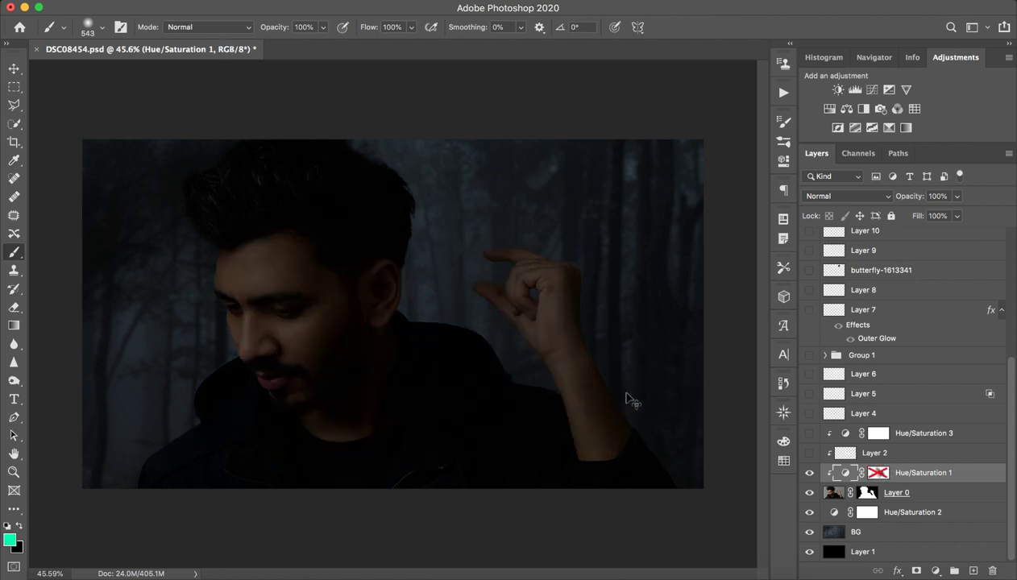
Re-enable the Hue/Saturation 1 mask and check Layer 2's effect, leaving it hidden
left_click(870, 471, "shift")
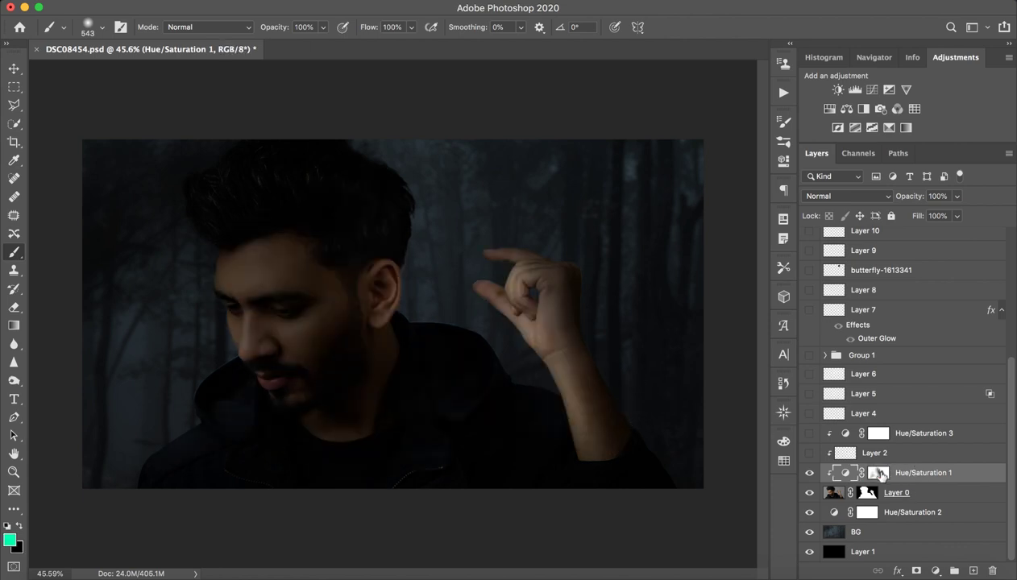
left_click(808, 453)
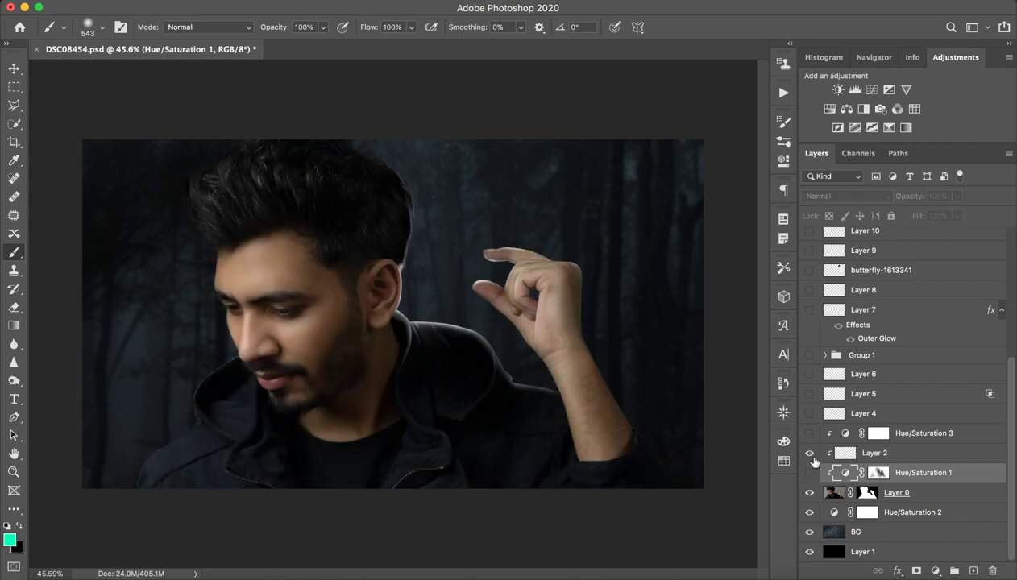
left_click(809, 453)
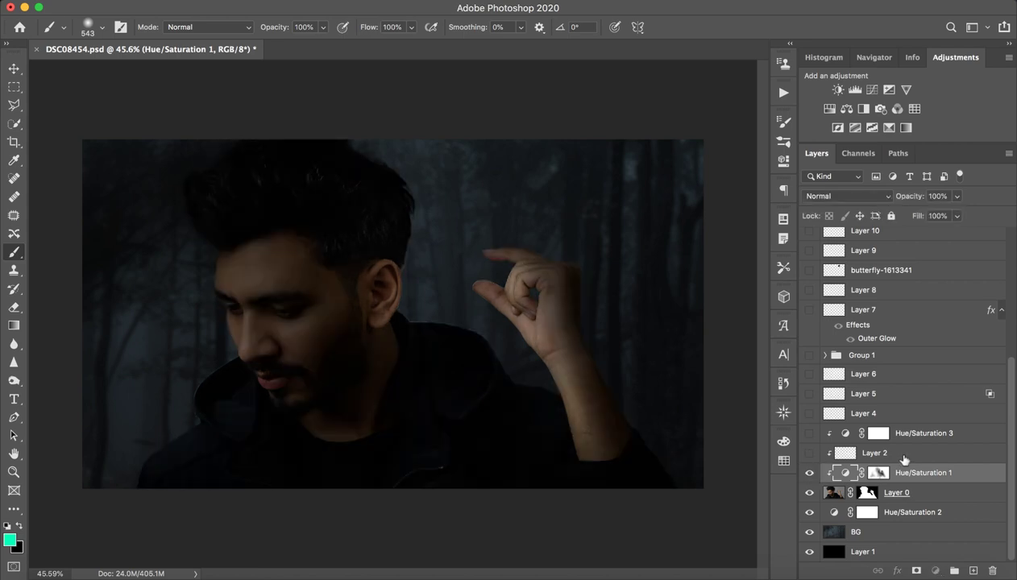
left_click(888, 454)
scroll(889, 435, "up", 1)
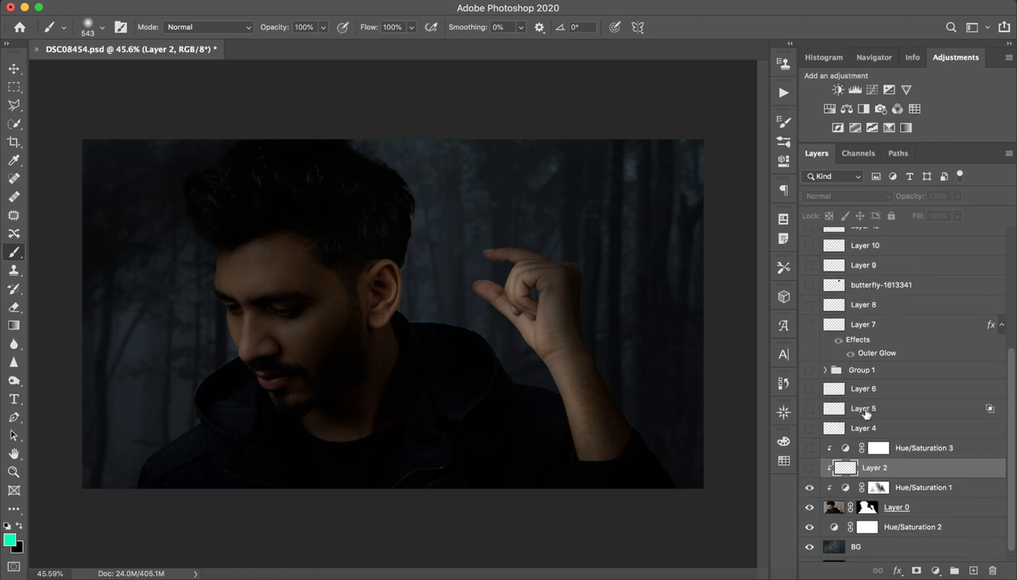
Reveal the glowing PICSART text group and the Pin Light Layer 6, zoomed on the hand
left_click(809, 370)
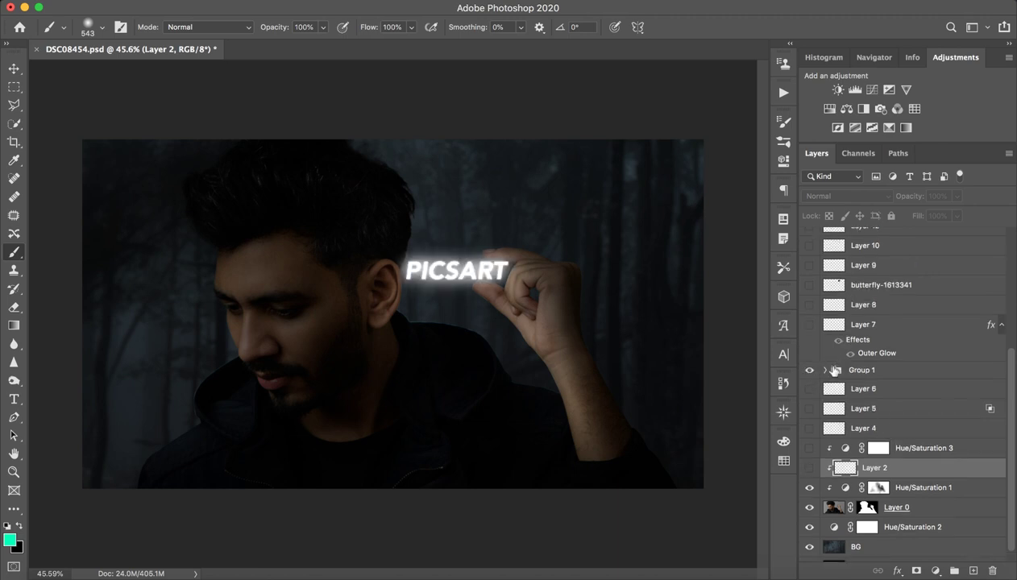
key("z")
mouse_move(524, 272)
left_mouse_down()
mouse_move(514, 295)
mouse_move(597, 302)
left_mouse_up()
key("b")
left_click(876, 390)
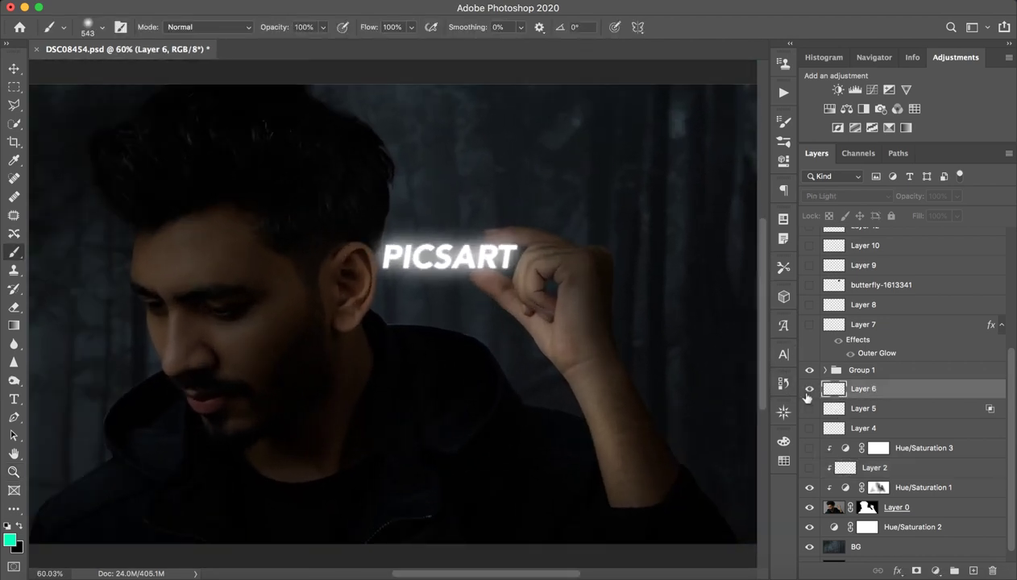
left_click(808, 389)
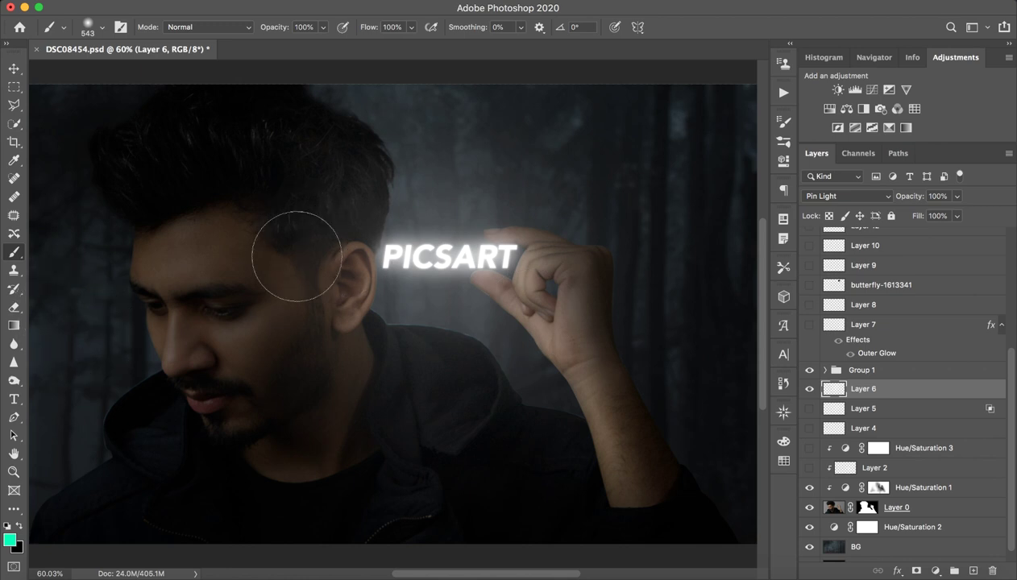
Set up a large soft white brush at 1% flow
left_click_drag(248, 288, 415, 283)
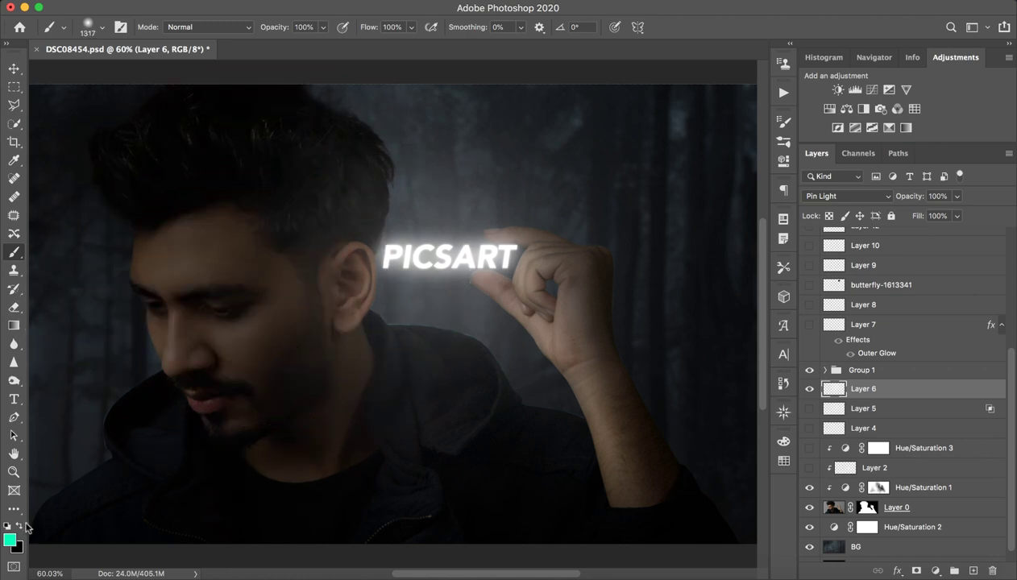
left_click(9, 538)
left_click_drag(684, 183, 504, 367)
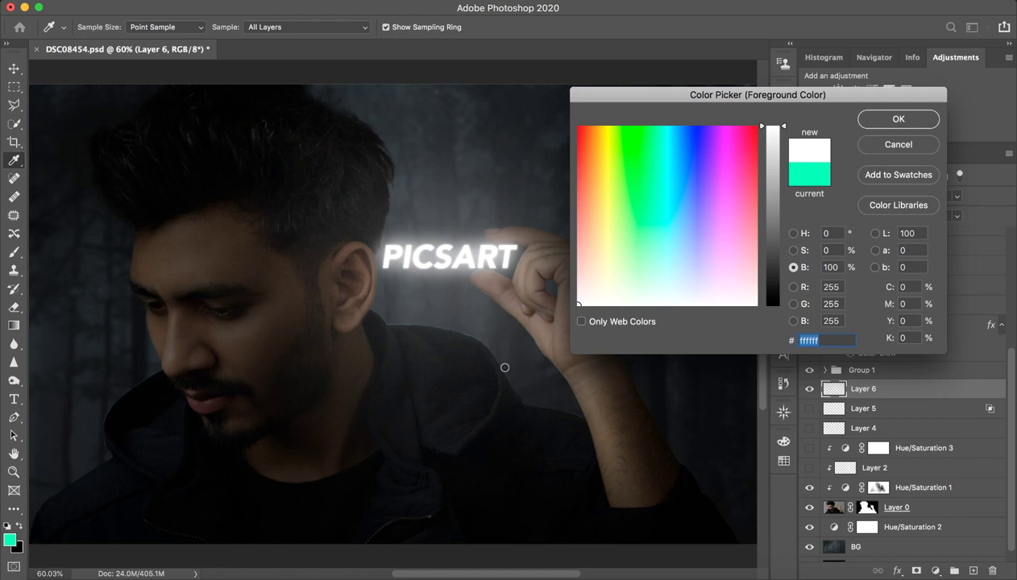
left_click(896, 119)
left_click_drag(453, 234, 580, 256)
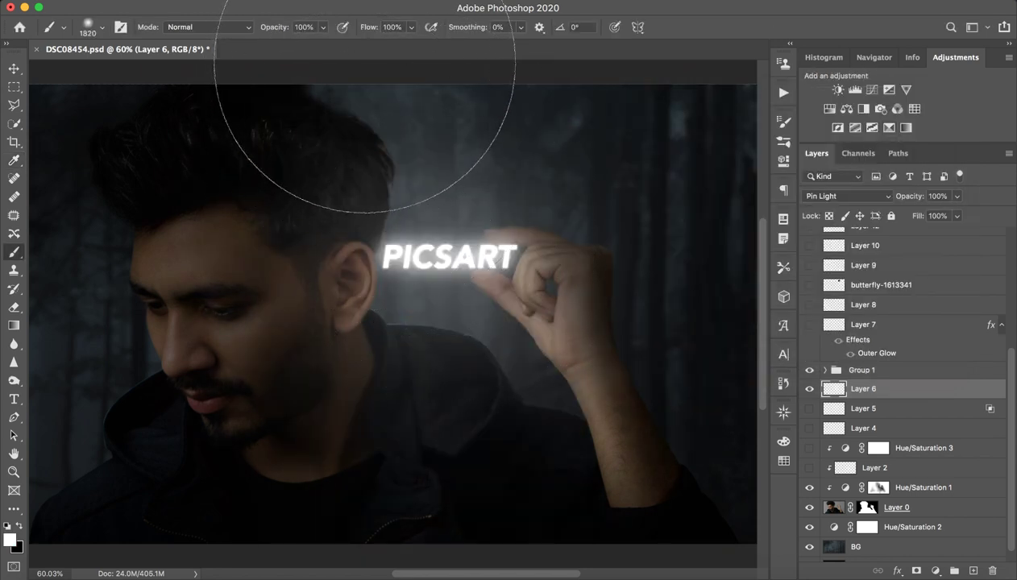
left_click_drag(362, 28, 197, 62)
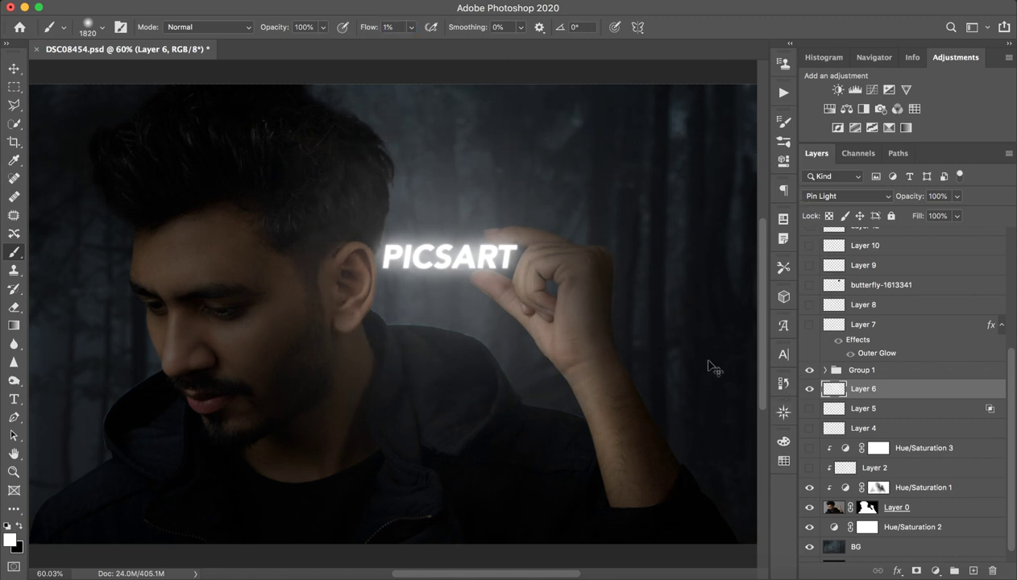
Keep Layer 6 on Pin Light, add new Layer 18, and hide Layer 6
key("Up")
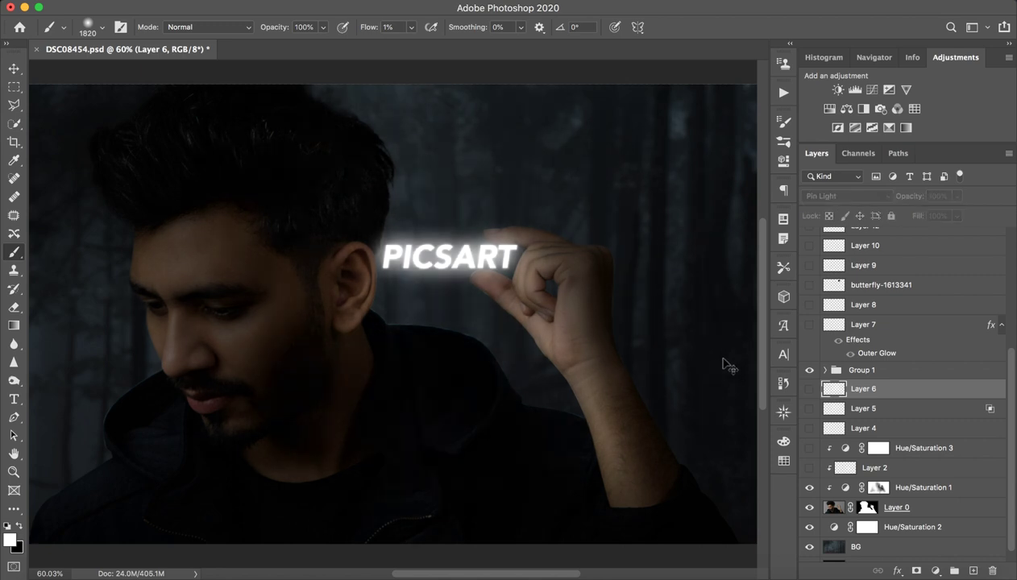
key("Down")
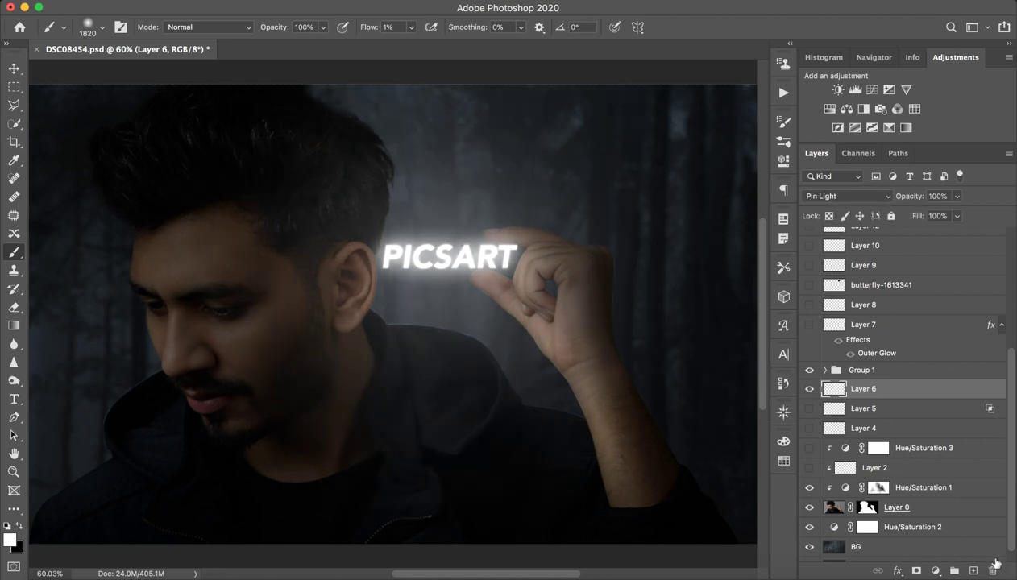
left_click(973, 570)
left_click(809, 408)
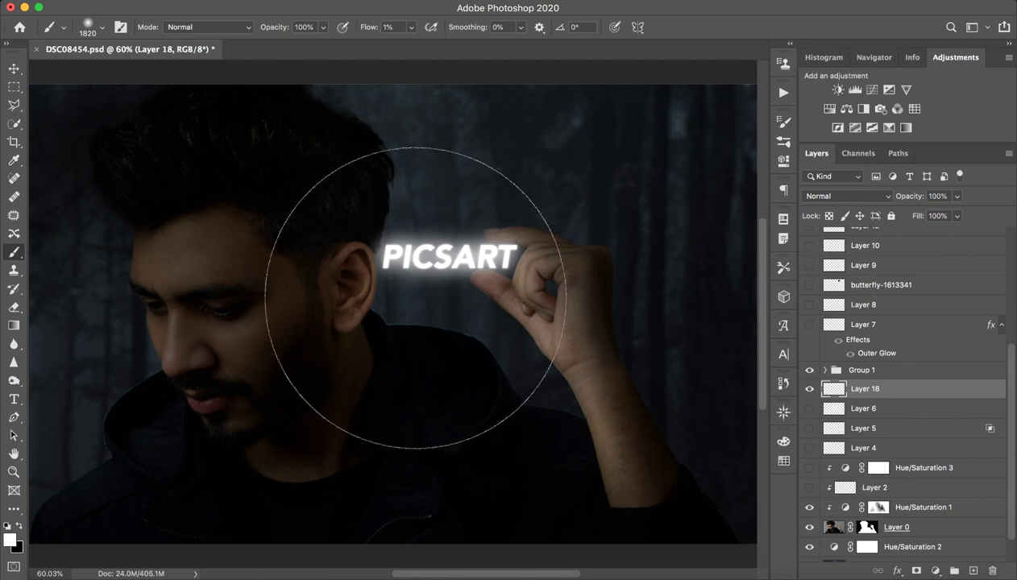
Paint a soft white glow around the PICSART text at 69% flow, then zoom out to check
left_click_drag(451, 256, 360, 64)
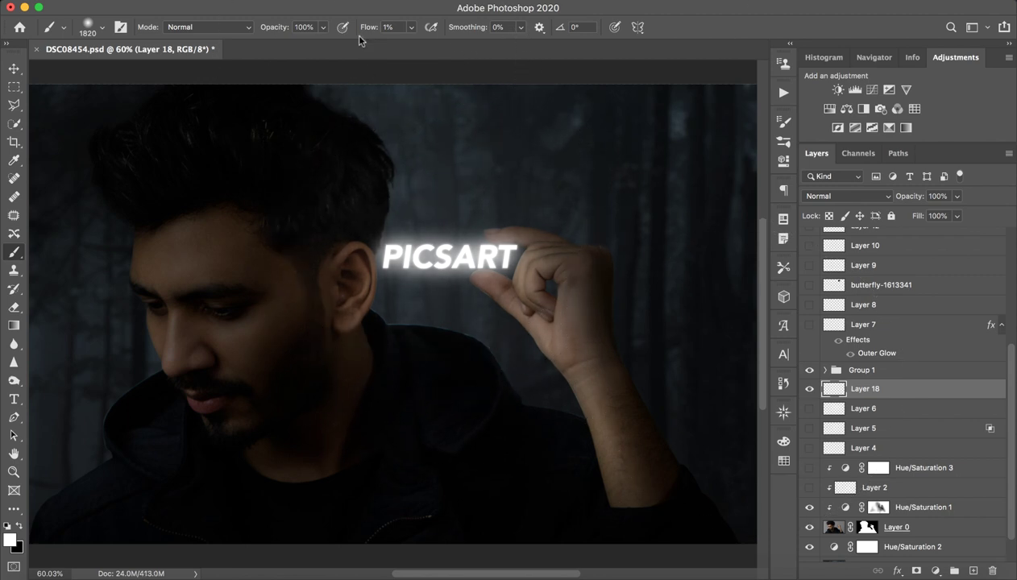
left_click_drag(360, 36, 415, 36)
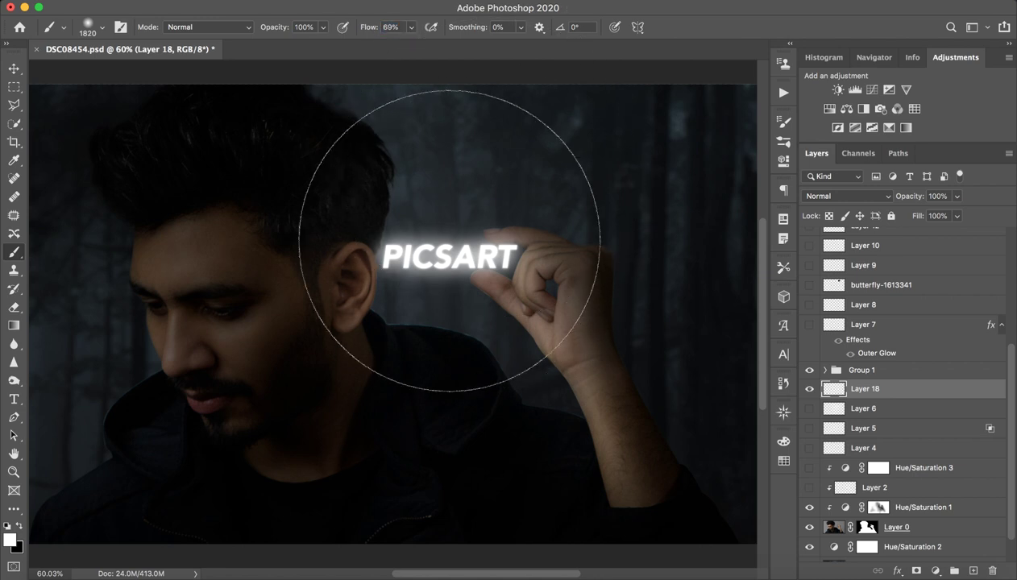
left_click(452, 263)
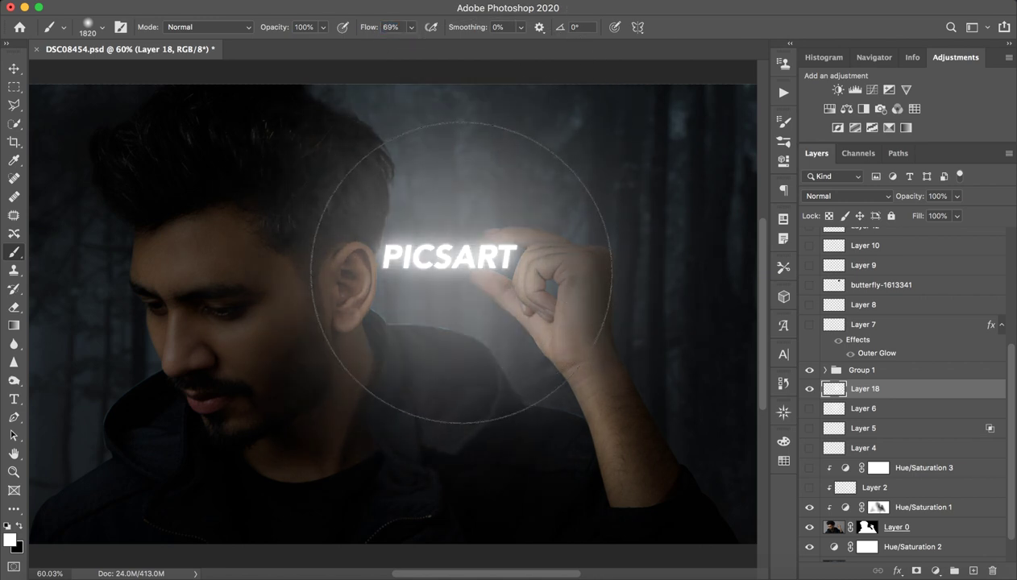
key("super+z")
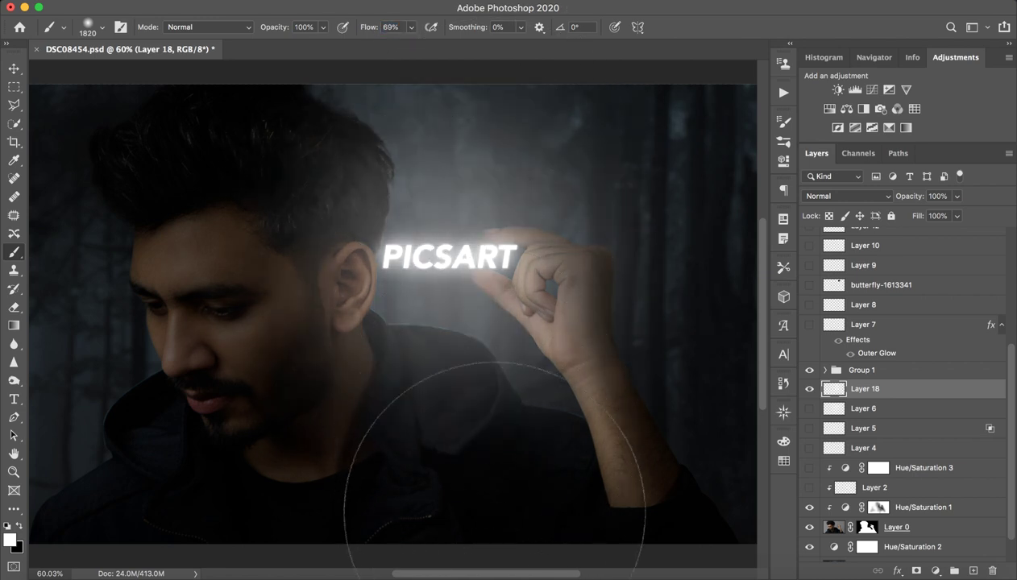
key("z")
mouse_move(556, 287)
left_mouse_down()
mouse_move(497, 286)
mouse_move(539, 273)
left_mouse_up()
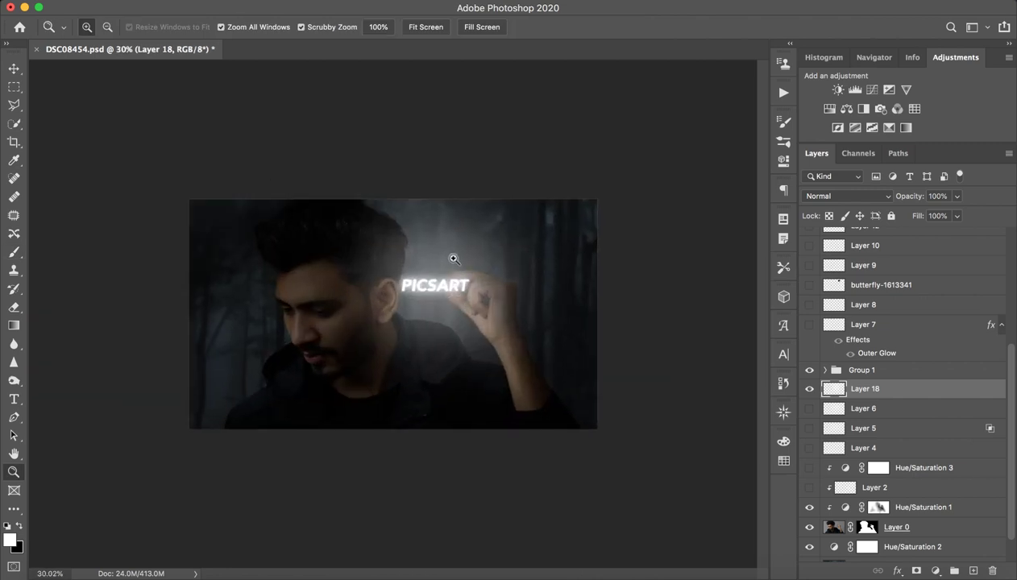
left_click_drag(454, 261, 515, 194)
Delete Layer 18, show Layers 6 and 5 and the glowing butterfly, and shrink the brush
key("b")
left_click(809, 389)
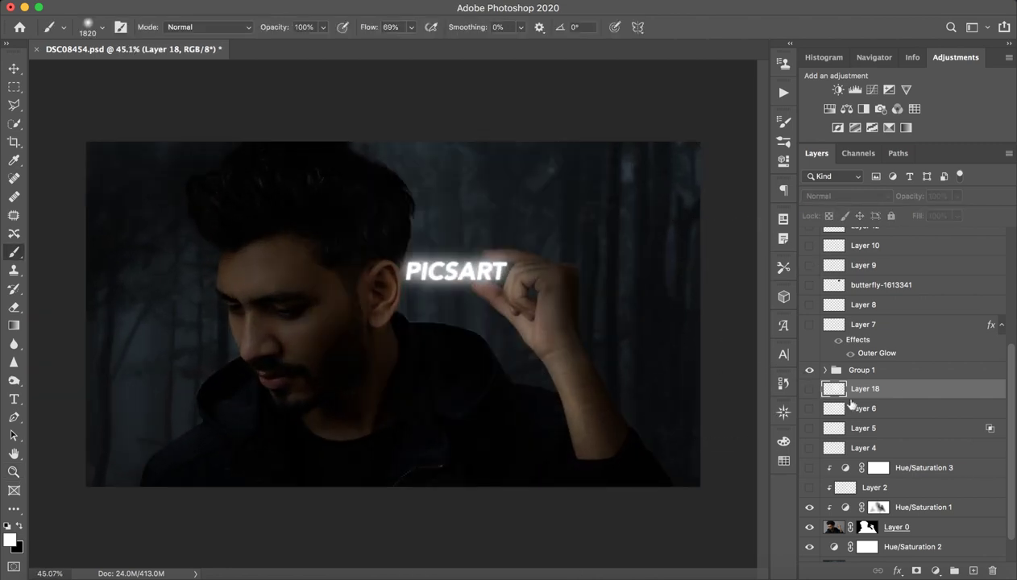
left_click(992, 571)
left_click_drag(809, 389, 811, 429)
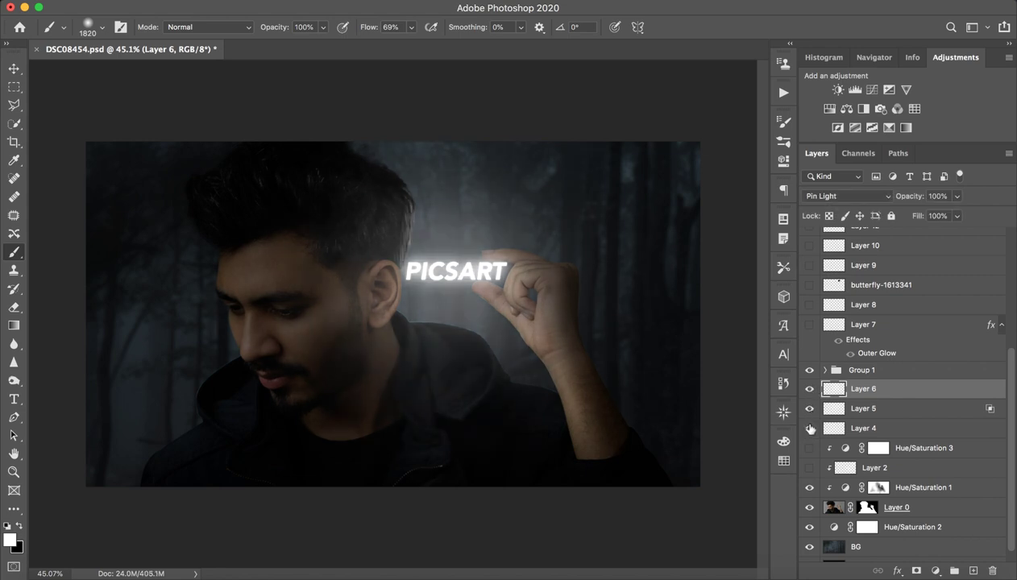
left_click(809, 427)
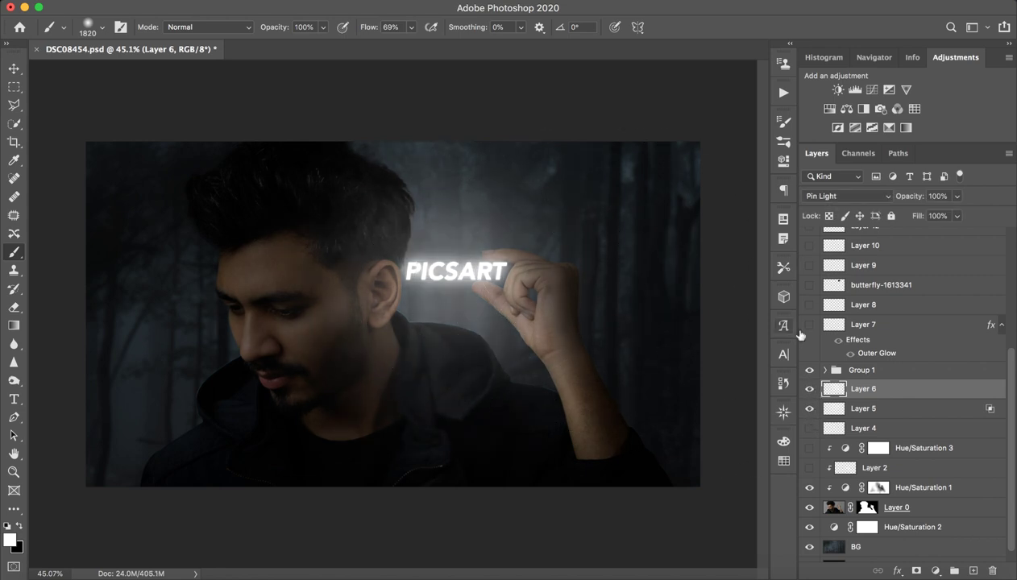
left_click_drag(522, 299, 316, 364)
left_click(809, 285)
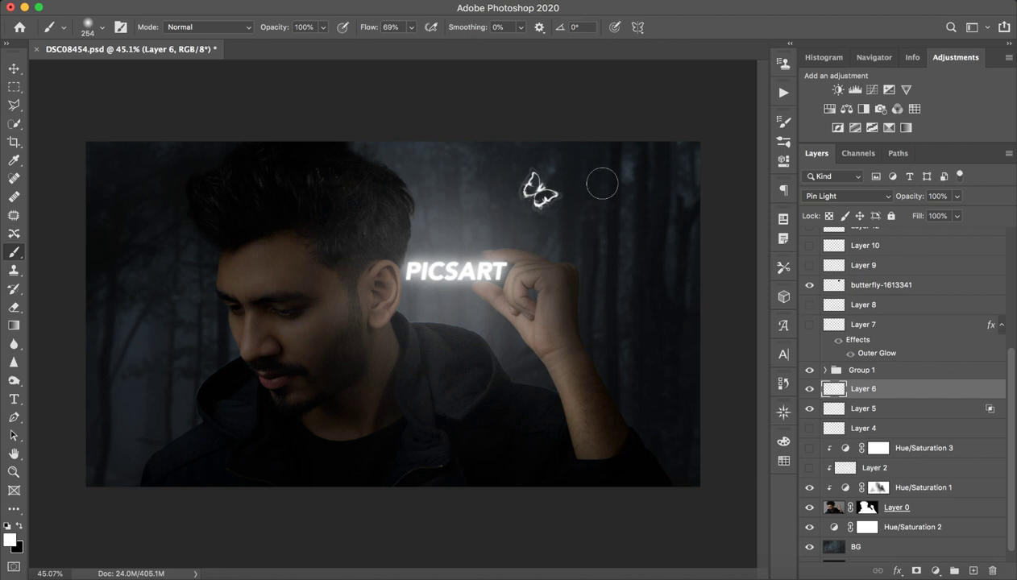
mouse_move(603, 281)
left_mouse_down()
mouse_move(577, 286)
mouse_move(566, 272)
left_mouse_up()
On Layer 4, paint a thin bright hair strand at the hair edge near the ear
left_click(836, 429)
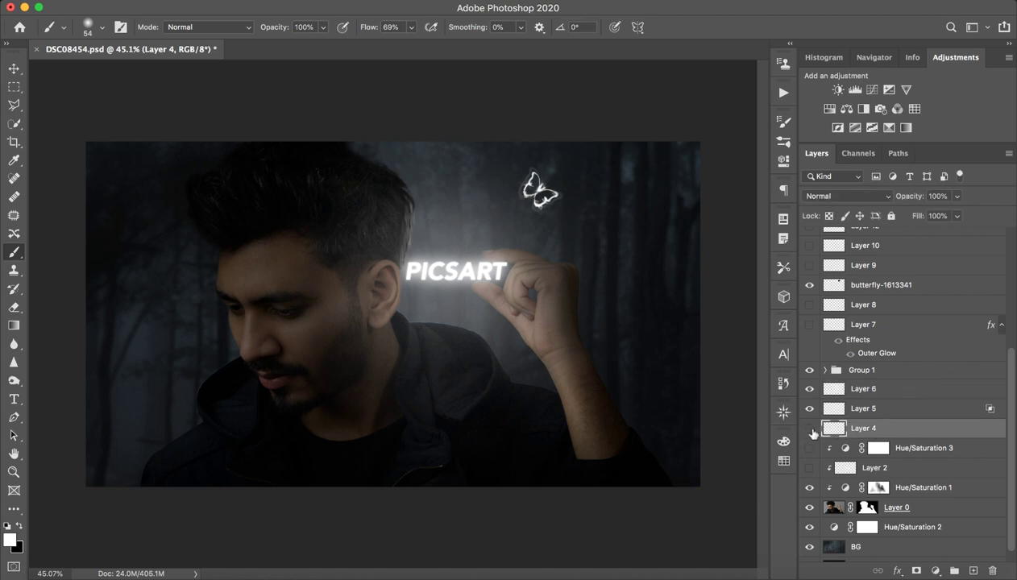
left_click_drag(407, 211, 703, 284)
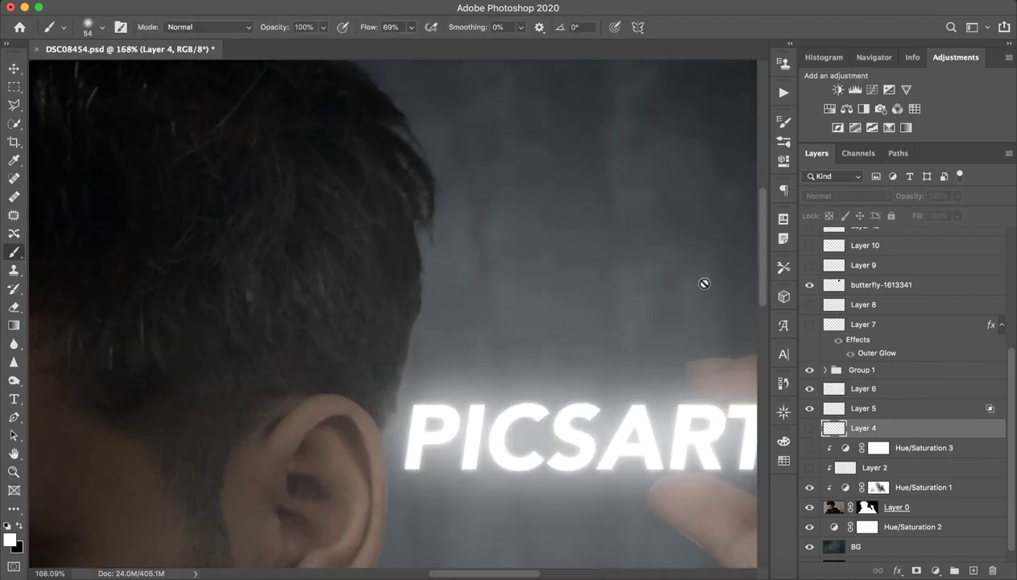
left_click(810, 428)
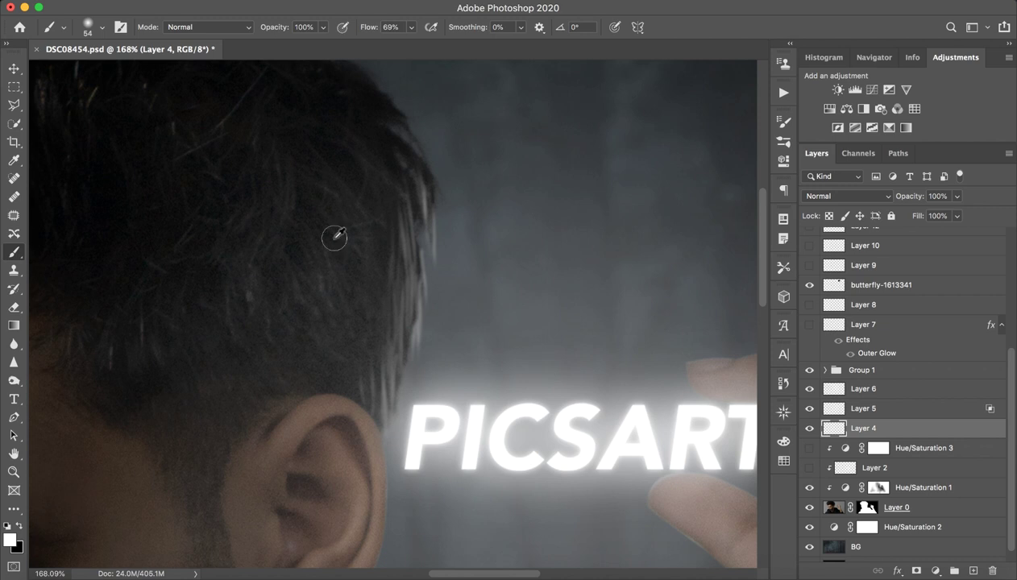
mouse_move(408, 242)
left_mouse_down()
mouse_move(371, 250)
mouse_move(381, 231)
left_mouse_up()
left_click_drag(382, 247, 372, 315)
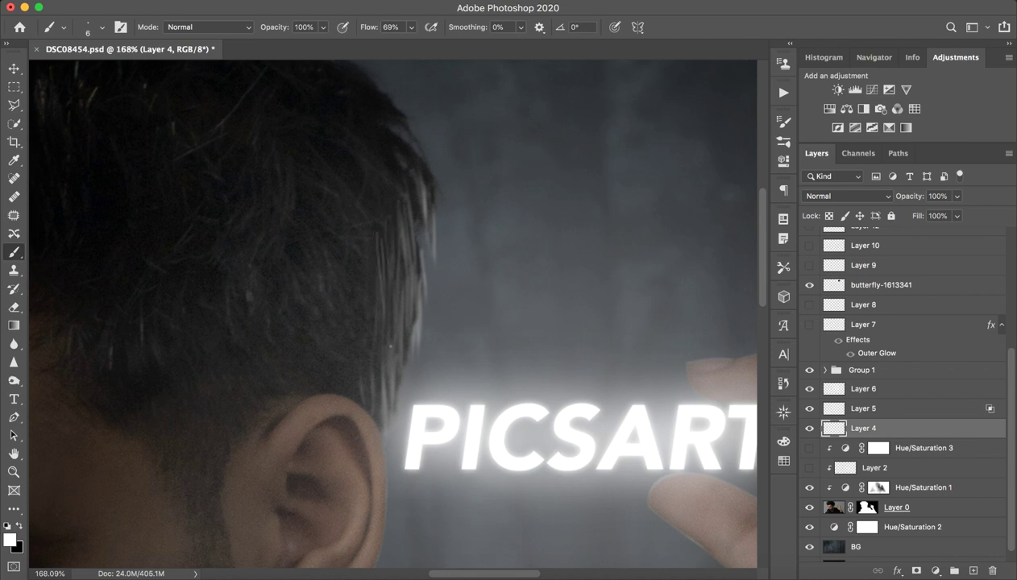
scroll(431, 342, "down", 1)
Paint four more faint light hair strands above the ear
key("z")
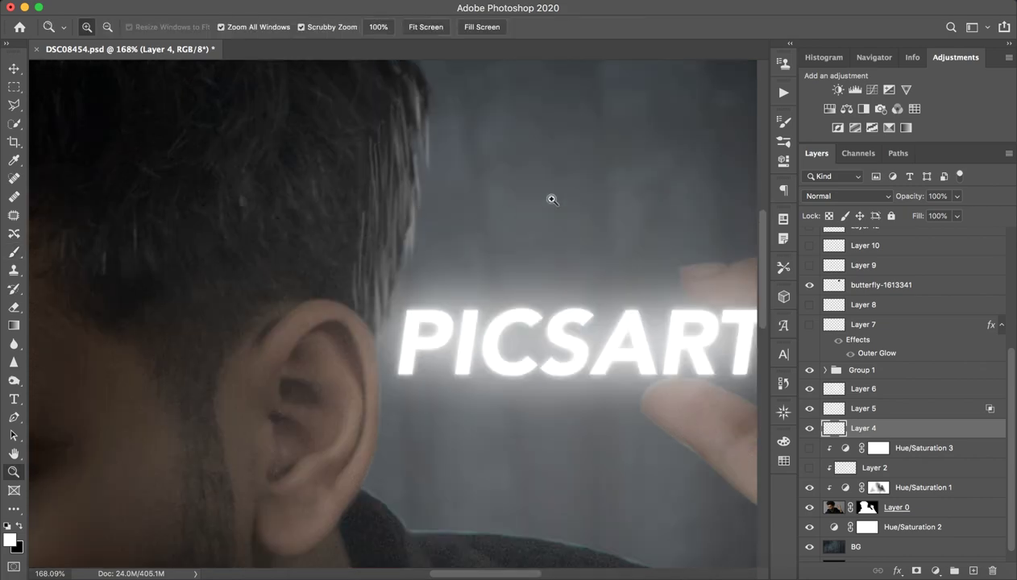
mouse_move(551, 200)
left_mouse_down()
mouse_move(481, 211)
mouse_move(564, 216)
left_mouse_up()
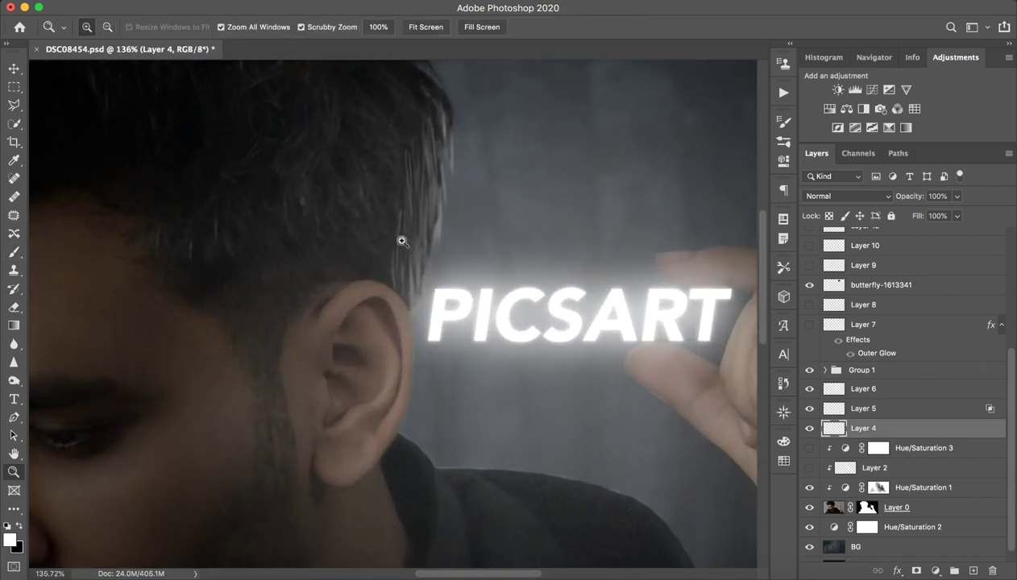
key("b")
left_click_drag(399, 234, 395, 251)
left_click_drag(400, 314, 397, 192)
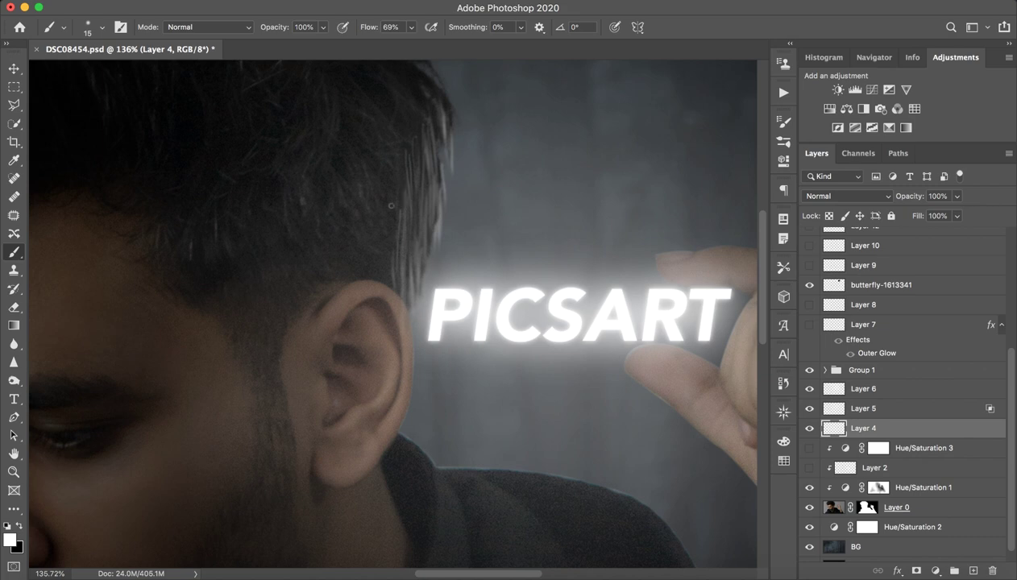
left_click_drag(395, 266, 385, 192)
left_click_drag(395, 274, 390, 189)
left_click_drag(400, 299, 398, 189)
Check the hair strands, then show and select Layer 2's rim light
key("z")
mouse_move(529, 245)
left_mouse_down()
mouse_move(419, 159)
mouse_move(492, 157)
left_mouse_up()
key("b")
left_click_drag(380, 335, 509, 309)
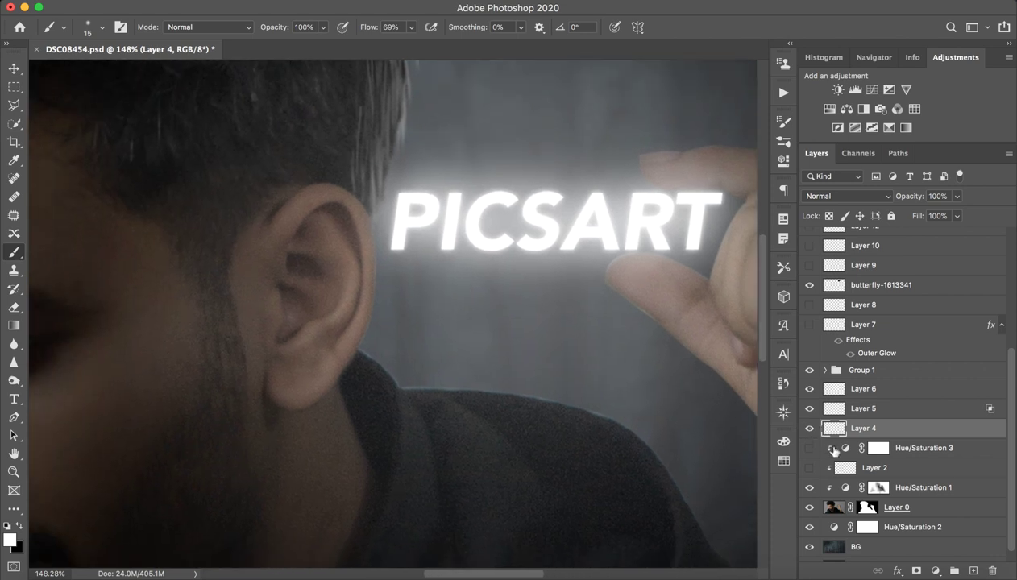
left_click(808, 468)
key("z")
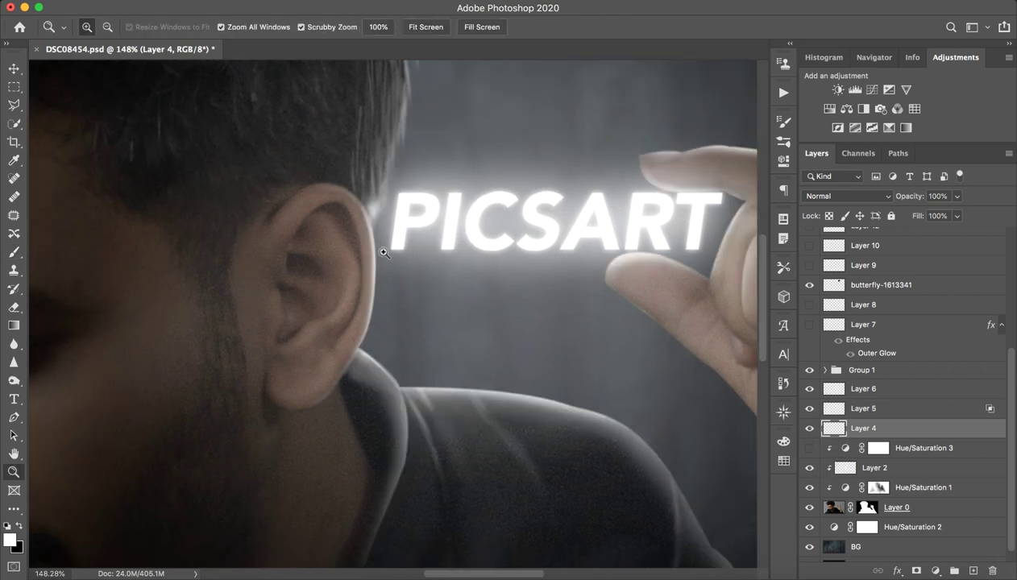
left_click(887, 466)
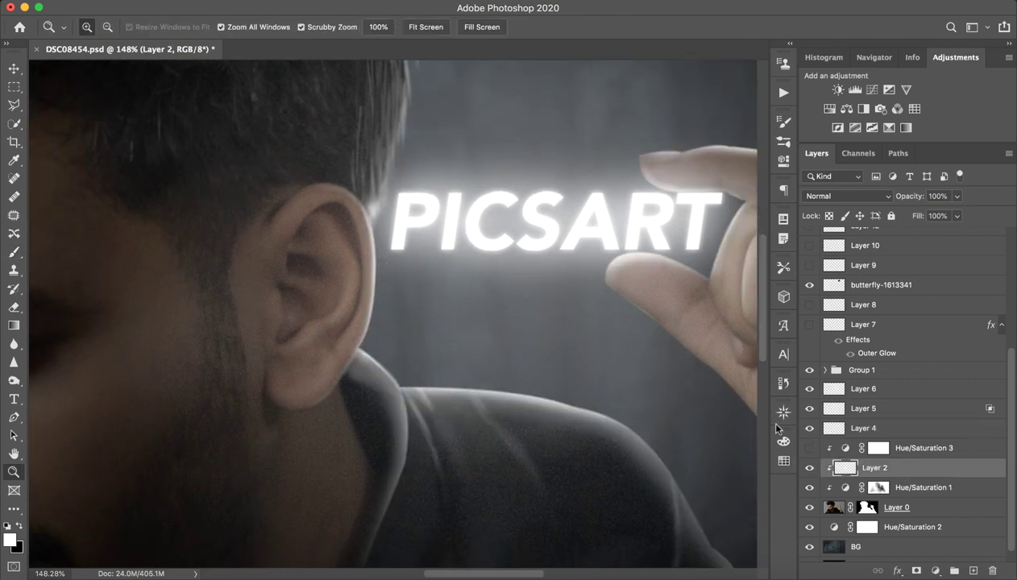
Release Hue/Saturation 3 from clipping while keeping Layer 2 clipped to the layer below
left_click(882, 457, "alt")
left_click(895, 478, "alt")
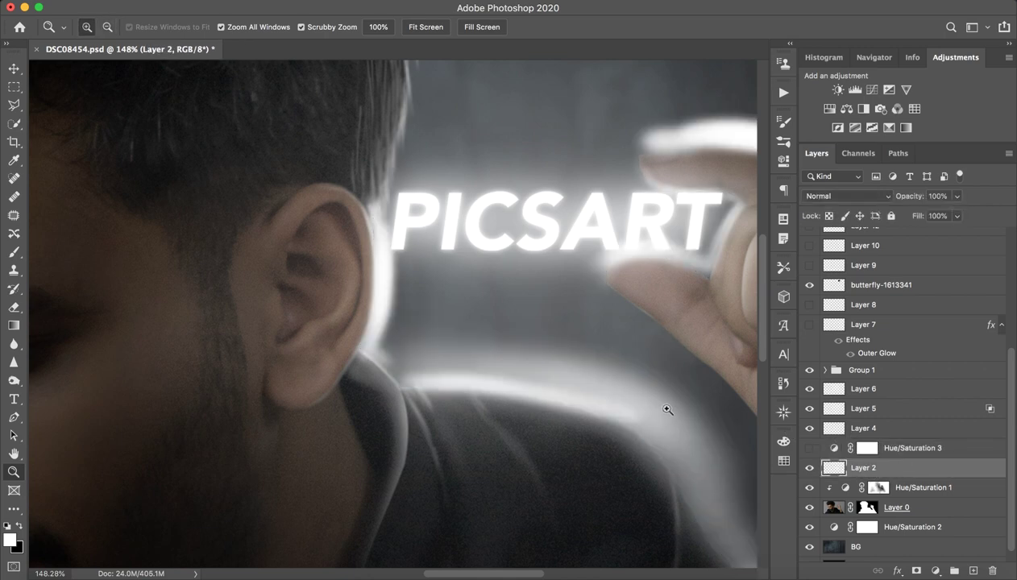
left_click_drag(667, 410, 582, 449)
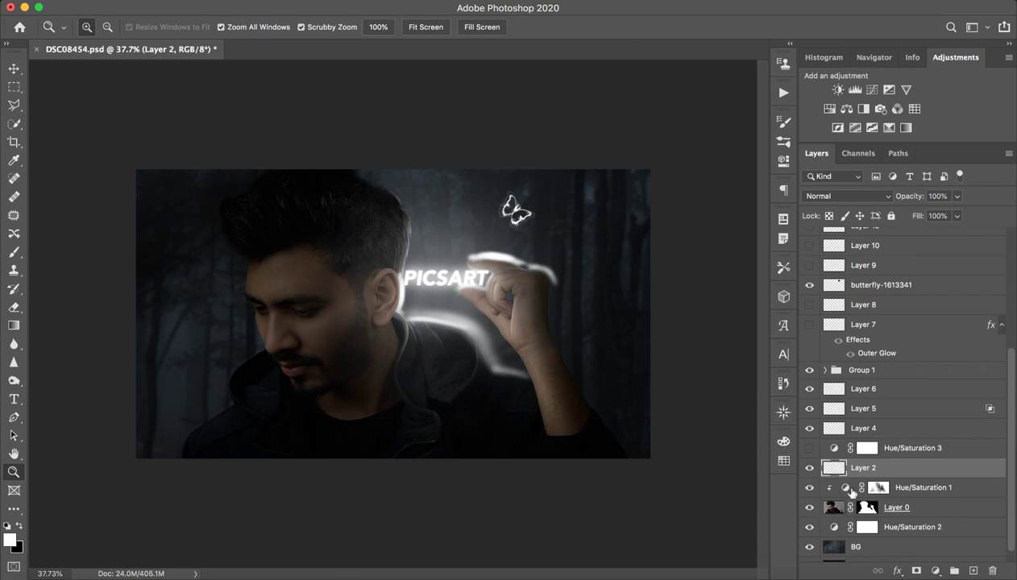
left_click(876, 474, "alt")
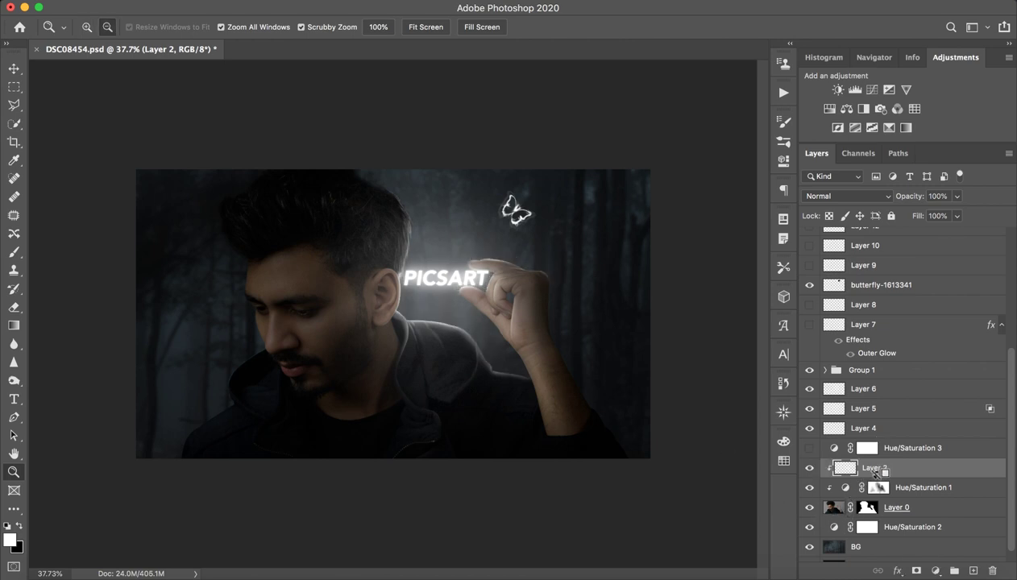
left_click_drag(399, 345, 453, 341)
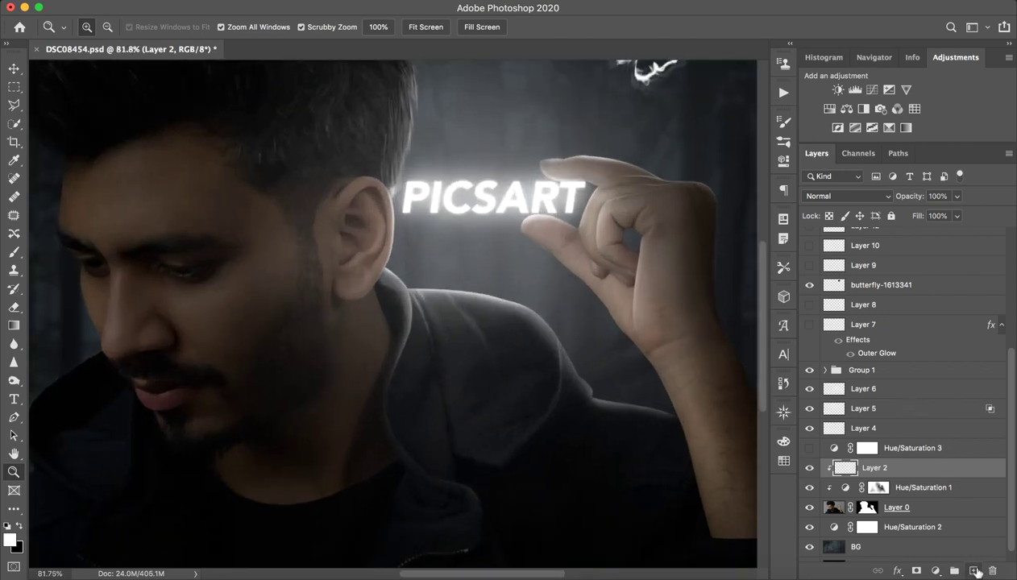
Paint soft white shoulder light on a new clipped Layer 18 with a 228 px, 100% flow brush
left_click(972, 569)
left_click(809, 488)
left_click_drag(894, 469, 890, 493)
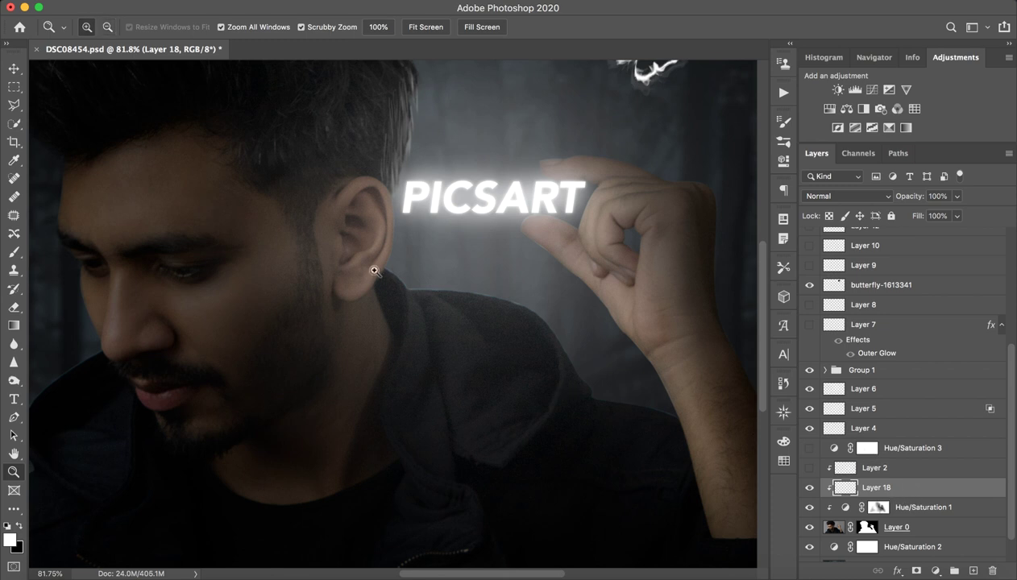
key("b")
left_click_drag(387, 250, 435, 250)
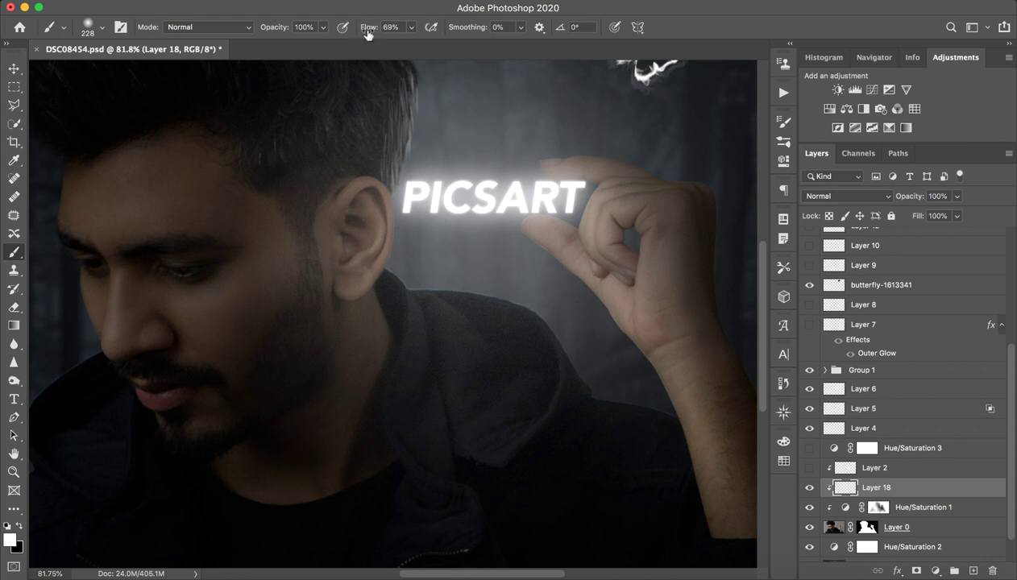
left_click_drag(366, 27, 437, 32)
mouse_move(402, 232)
left_mouse_down()
mouse_move(501, 280)
mouse_move(419, 274)
mouse_move(545, 290)
mouse_move(484, 306)
mouse_move(408, 242)
mouse_move(385, 157)
left_mouse_up()
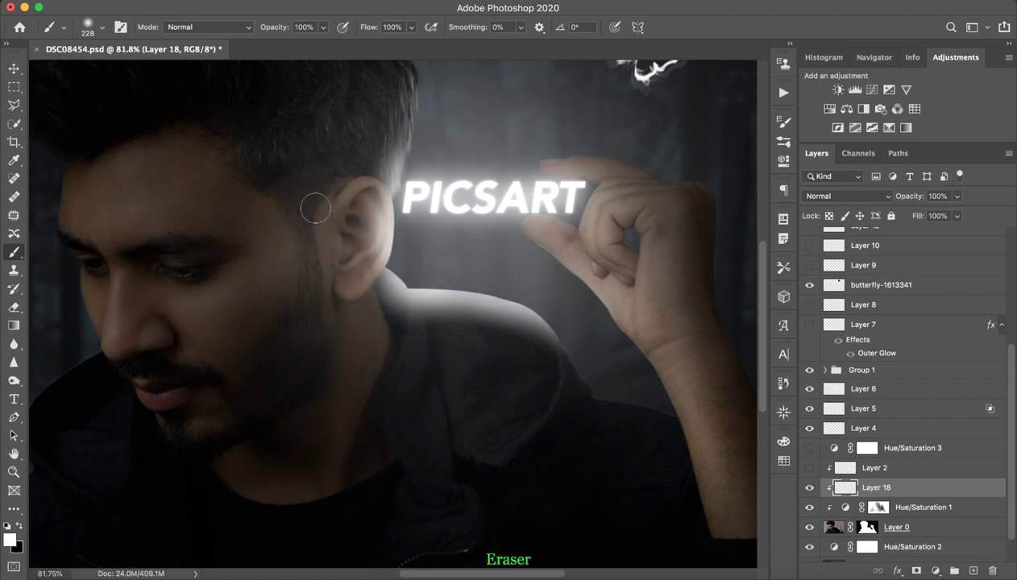
mouse_move(305, 216)
left_mouse_down()
mouse_move(374, 227)
mouse_move(381, 329)
mouse_move(435, 336)
mouse_move(406, 322)
mouse_move(518, 341)
mouse_move(538, 378)
left_mouse_up()
key("z")
mouse_move(578, 294)
left_mouse_down()
mouse_move(524, 295)
mouse_move(377, 355)
left_mouse_up()
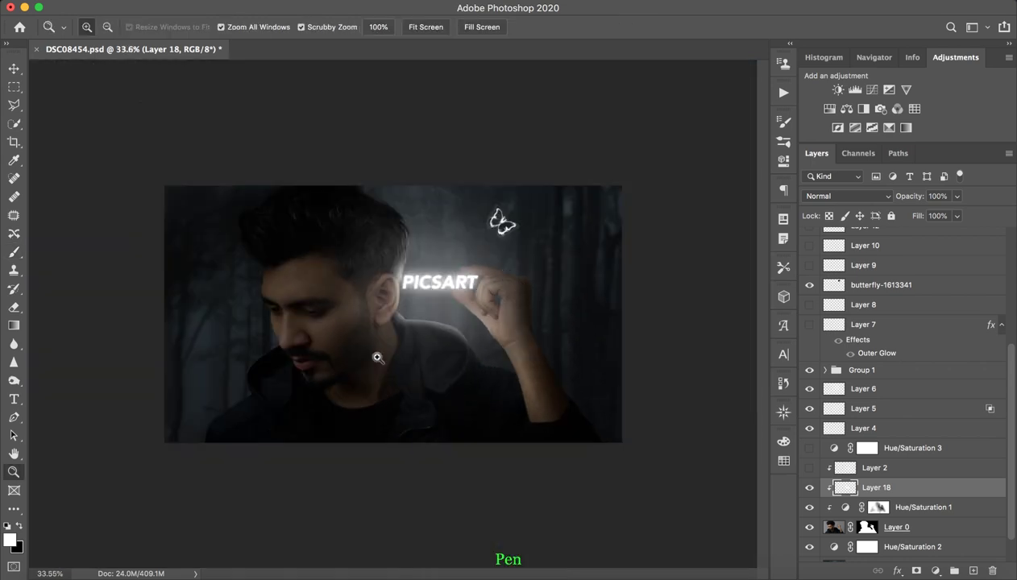
Delete Layer 18, make Layer 2 visible, and set the brush to 30 px
key("b")
left_click_drag(1005, 574, 993, 571)
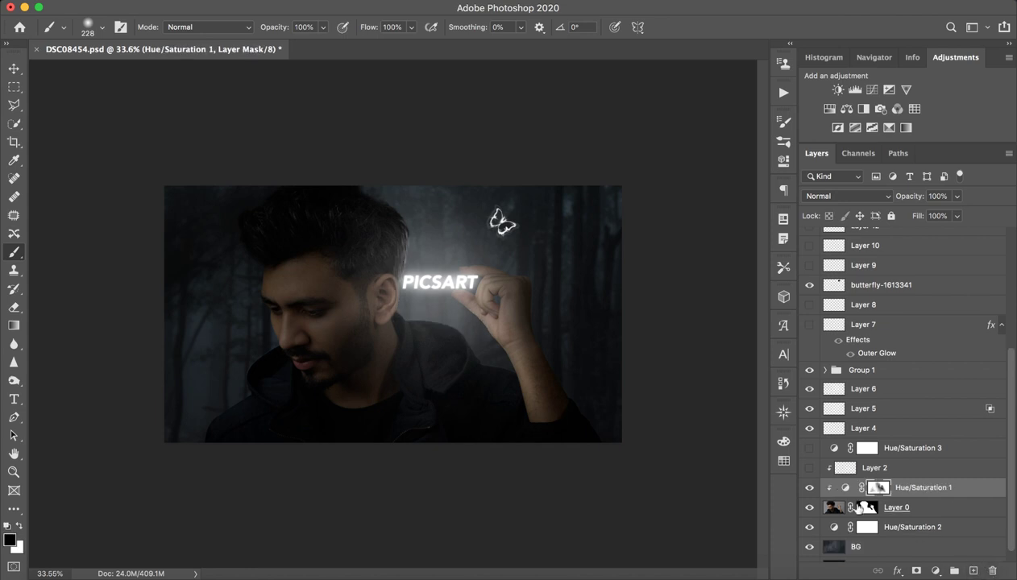
left_click(808, 468)
left_click(870, 468)
key("z")
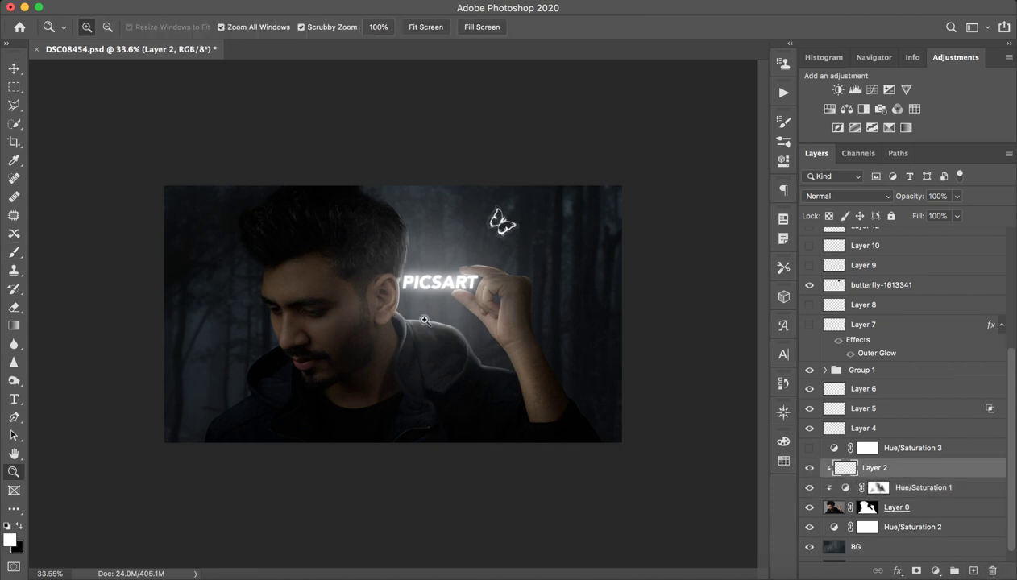
left_click_drag(420, 315, 548, 322)
key("b")
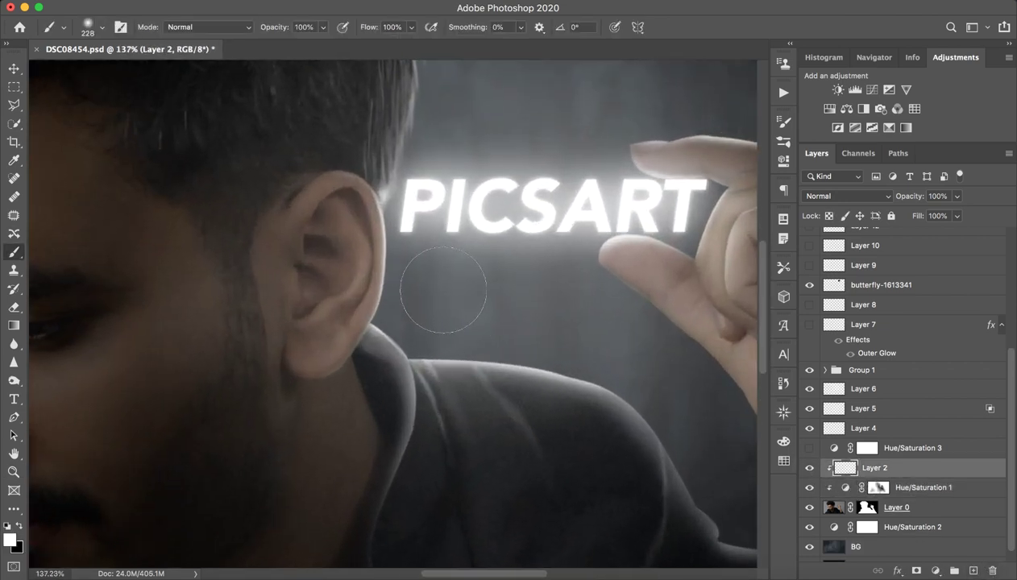
left_click_drag(463, 304, 370, 318)
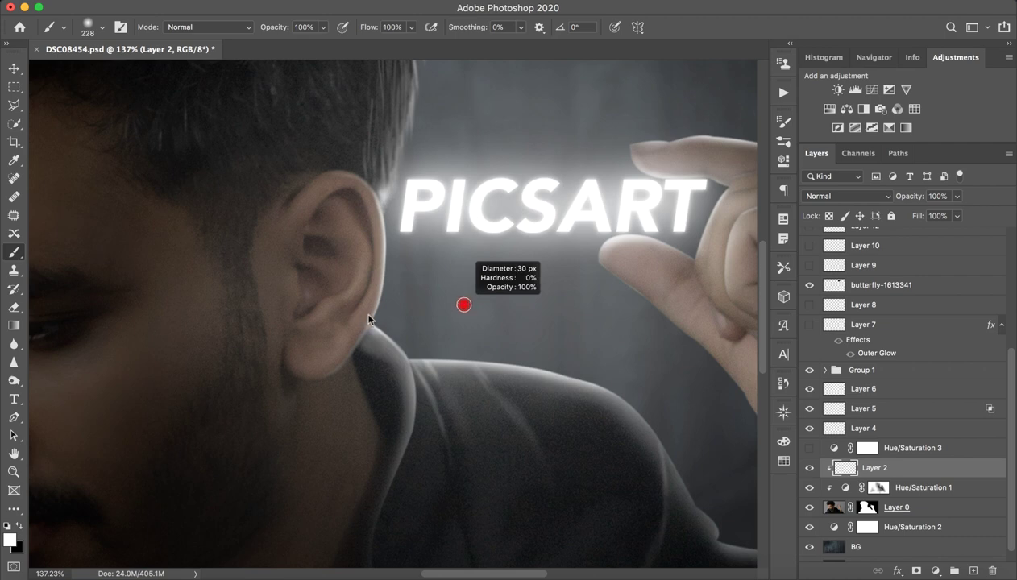
left_click_drag(647, 359, 455, 332)
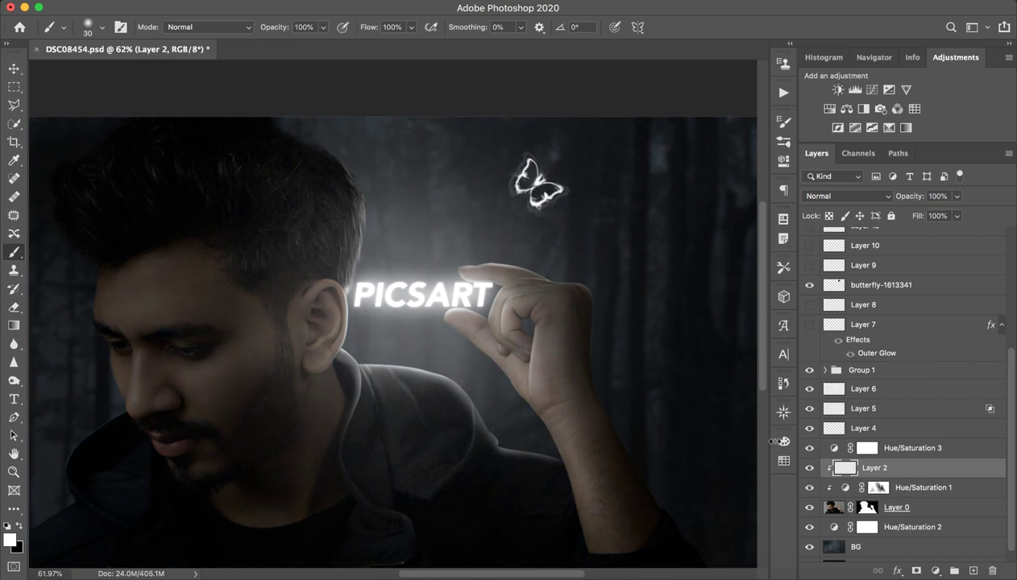
left_click_drag(551, 419, 495, 419)
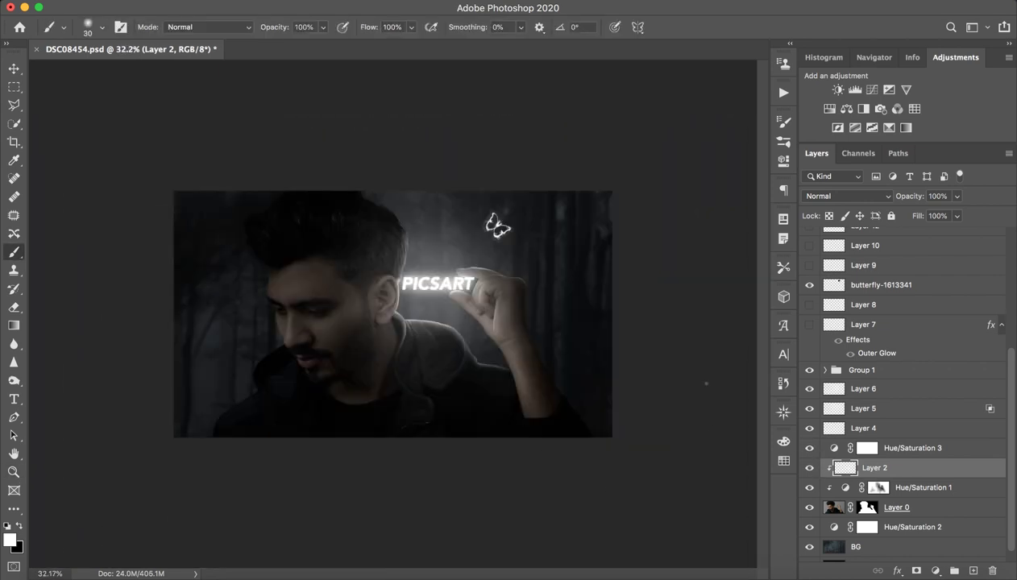
Check Hue/Saturation 3 (Saturation -45, Lightness -4), compare it off, then leave it on
left_click(926, 448)
double_click(834, 448)
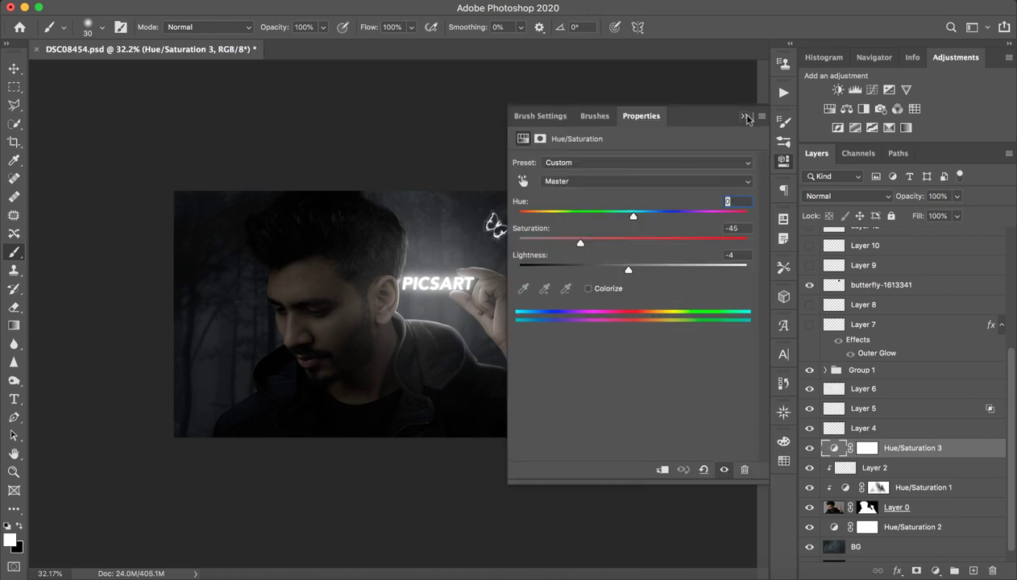
left_click(745, 117)
left_click(809, 448)
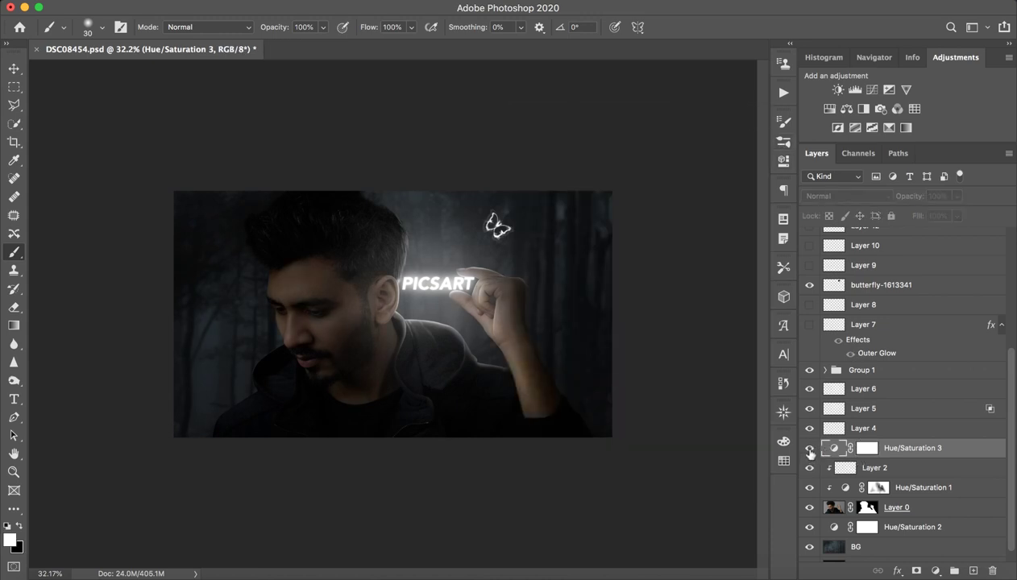
left_click(808, 448)
left_click(808, 450)
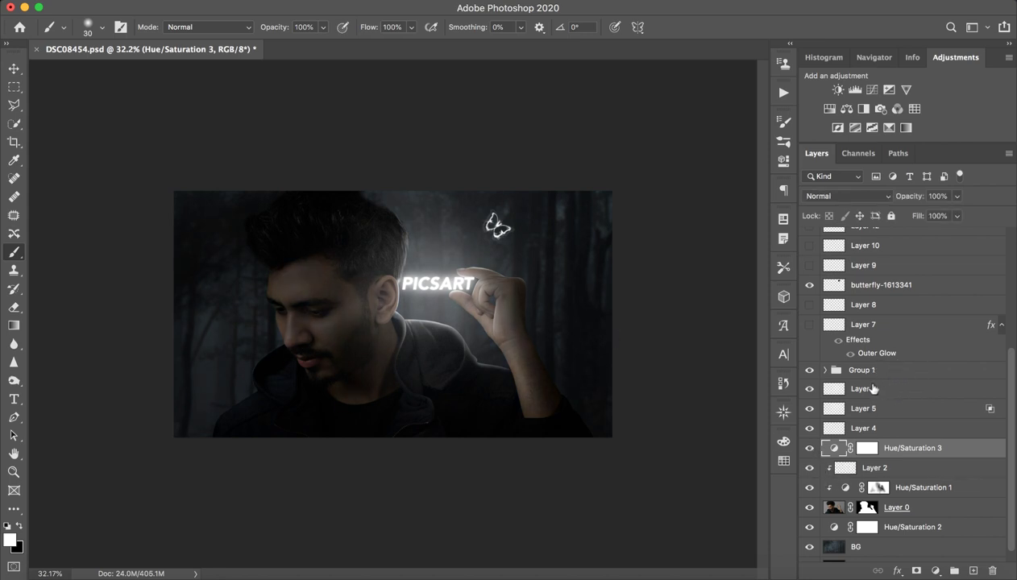
Show Layer 7's glow around the PICSART text and zoom in to inspect it
left_click(901, 327)
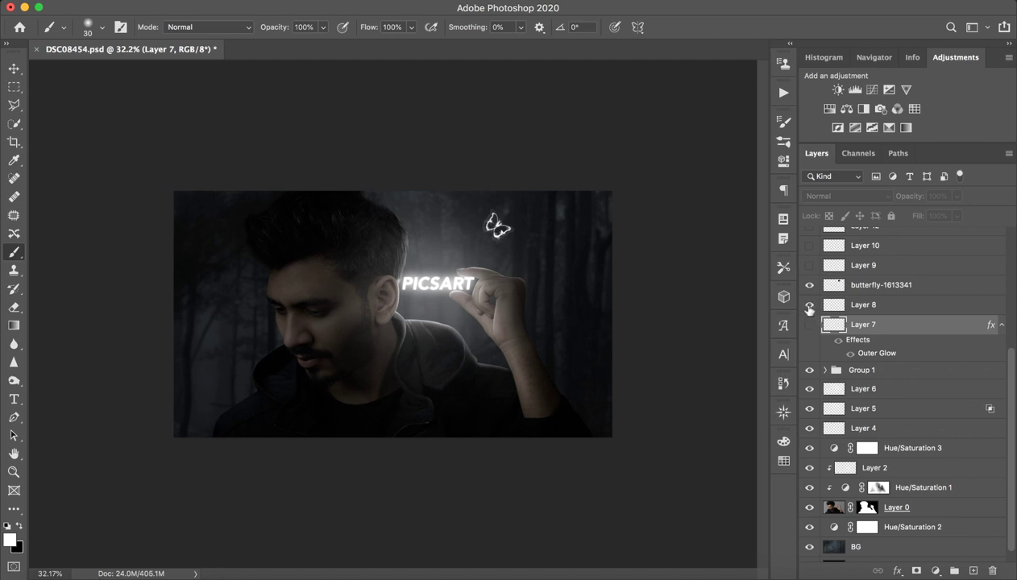
left_click(809, 324)
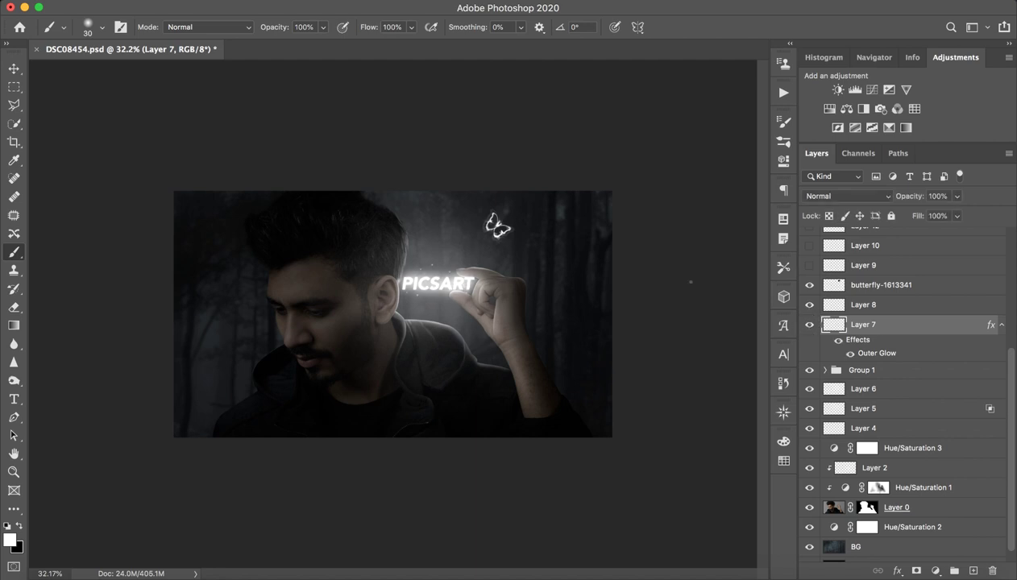
left_click_drag(477, 284, 416, 236)
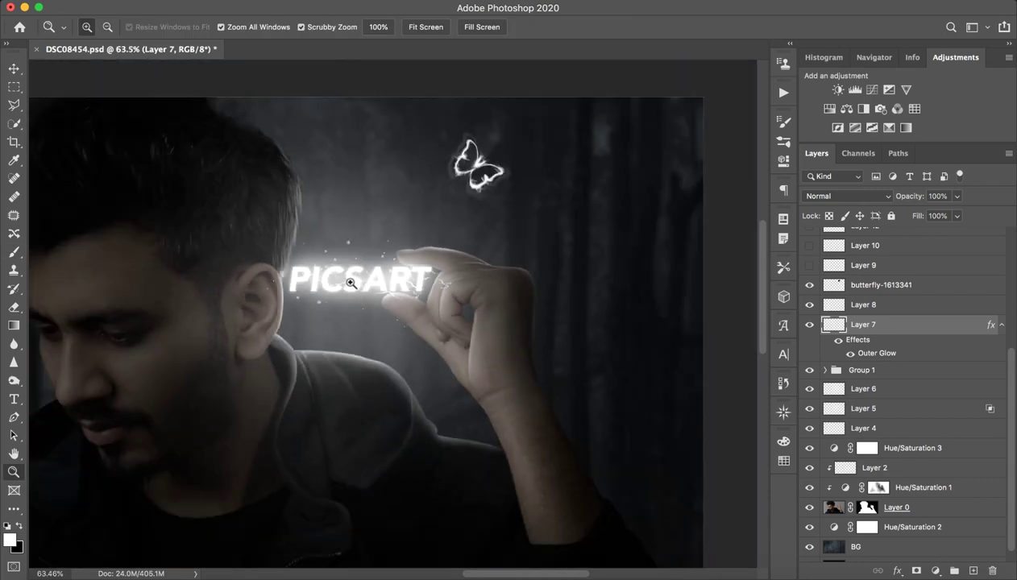
left_click_drag(340, 307, 318, 288)
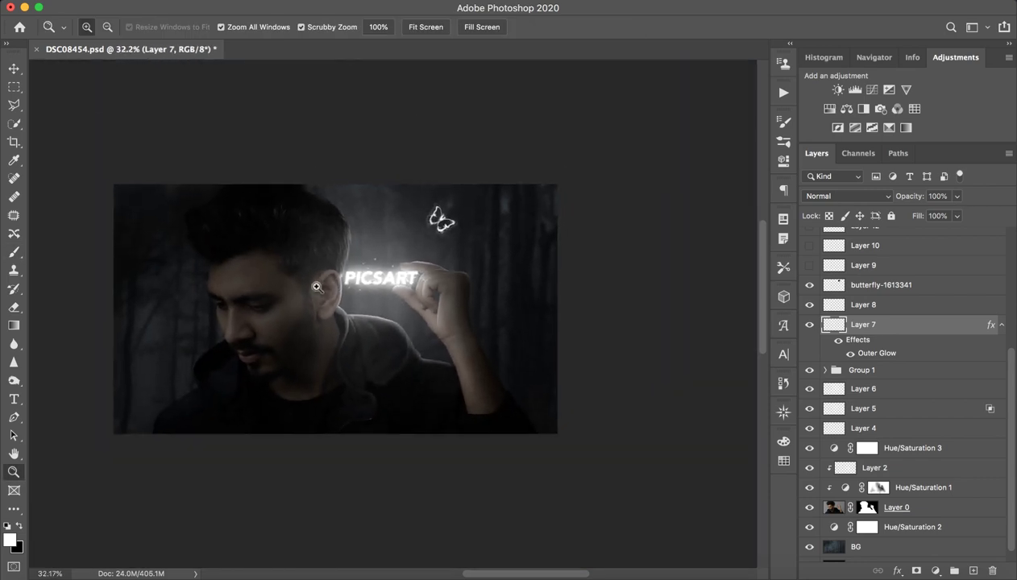
left_click_drag(375, 363, 365, 368)
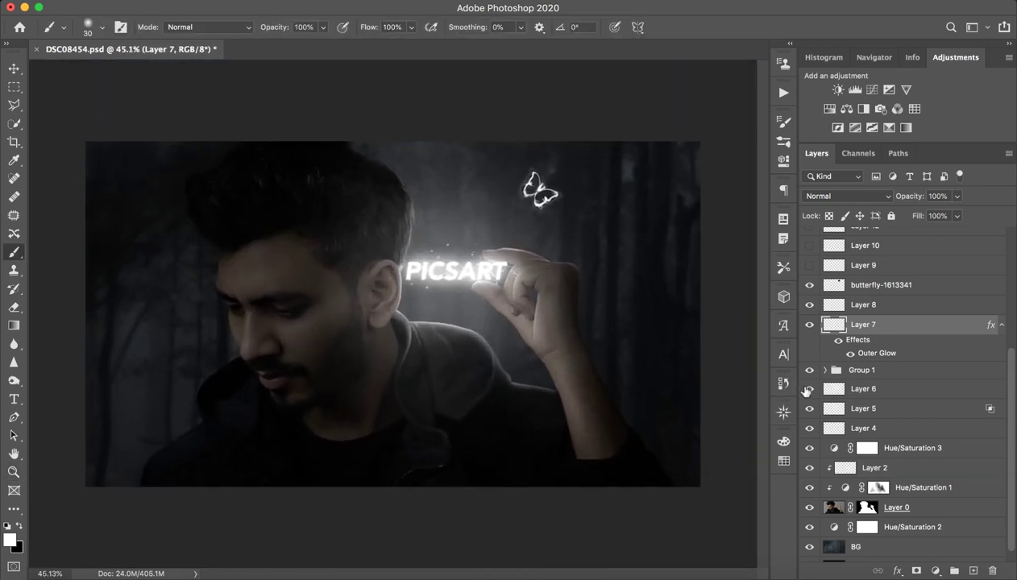
scroll(953, 394, "up", 1)
scroll(952, 393, "up", 2)
scroll(847, 410, "up", 3)
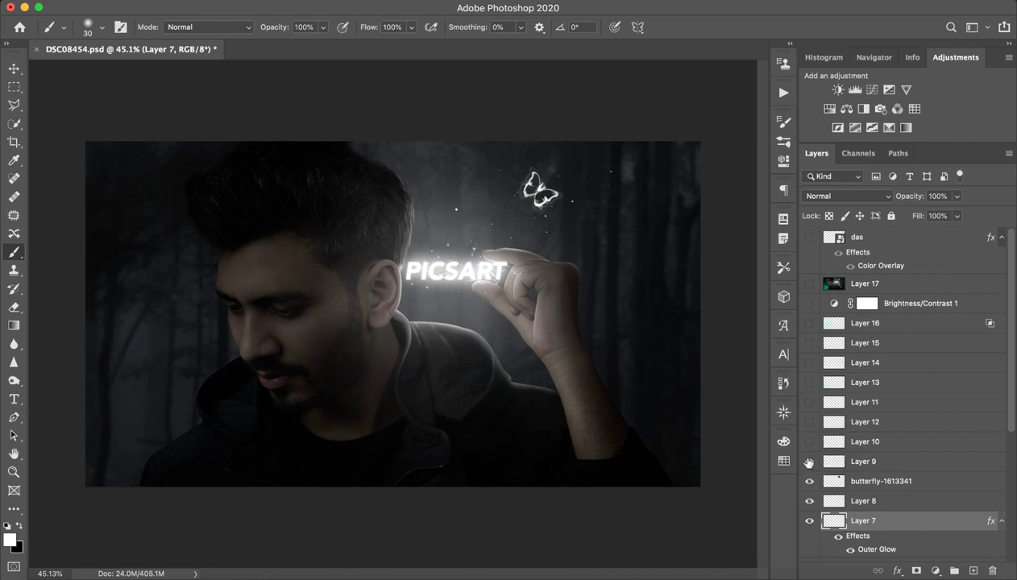
Turn on Layer 10's smoke trail under the butterfly, comparing it hidden and shown up close
left_click(810, 441)
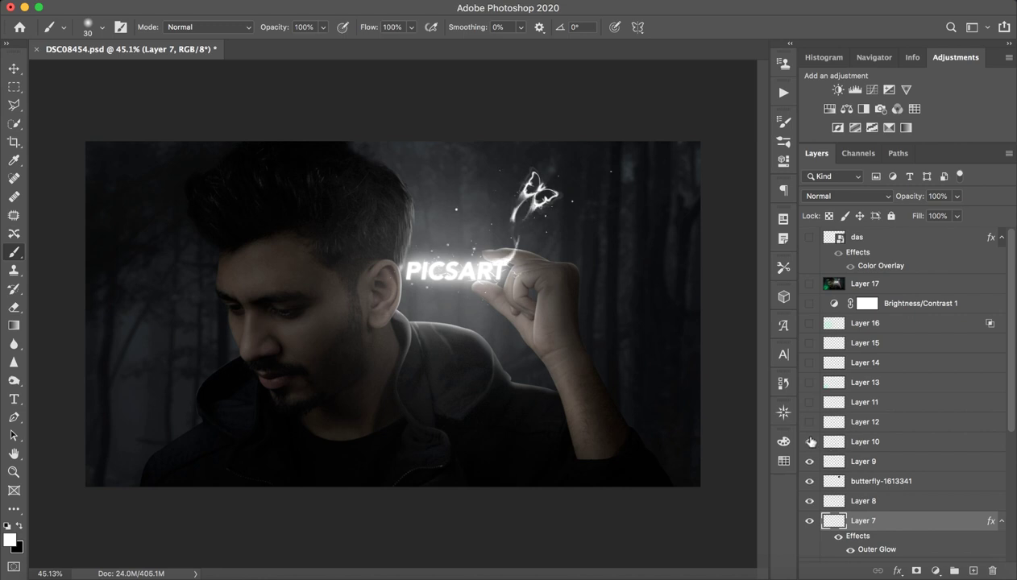
left_click(809, 442)
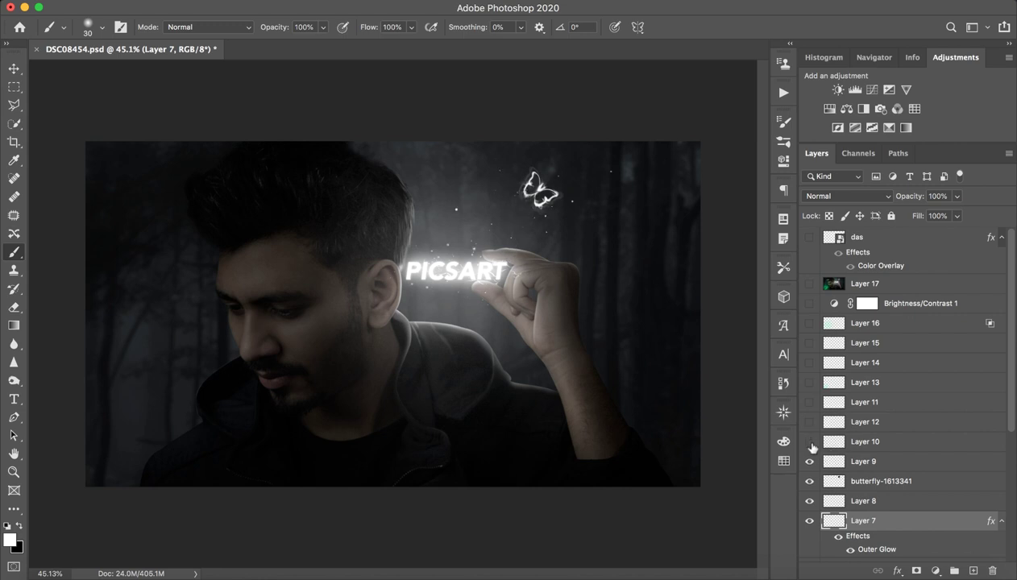
left_click(878, 441)
key("z")
left_click(614, 207)
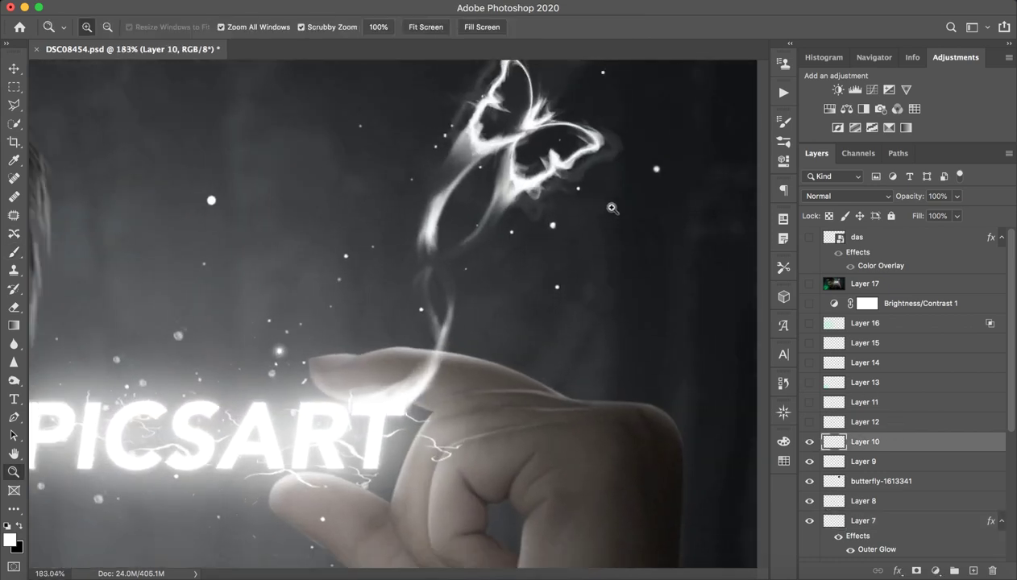
scroll(491, 307, "up", 2)
scroll(491, 307, "right", 2)
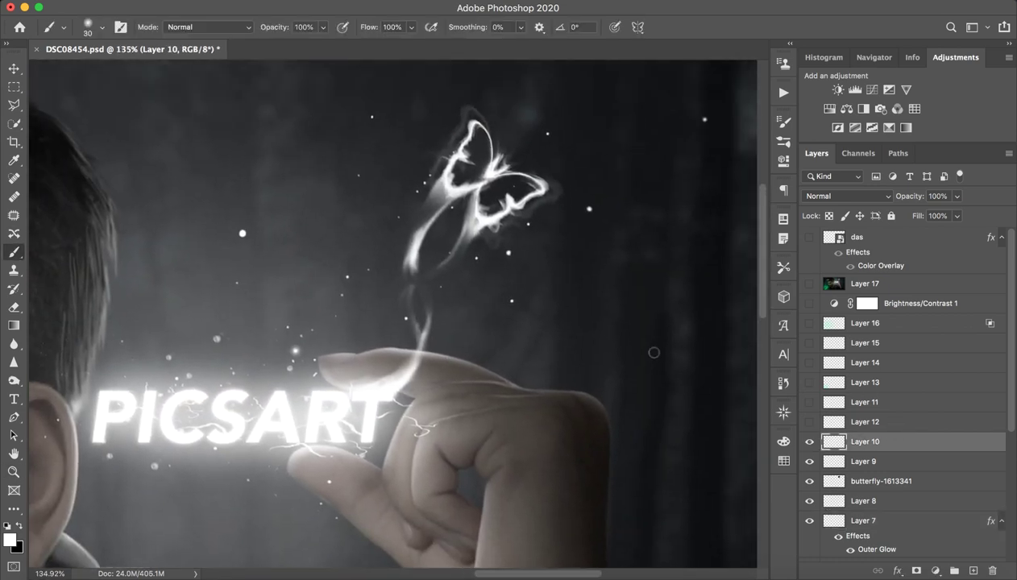
left_click(809, 441)
left_click(810, 442)
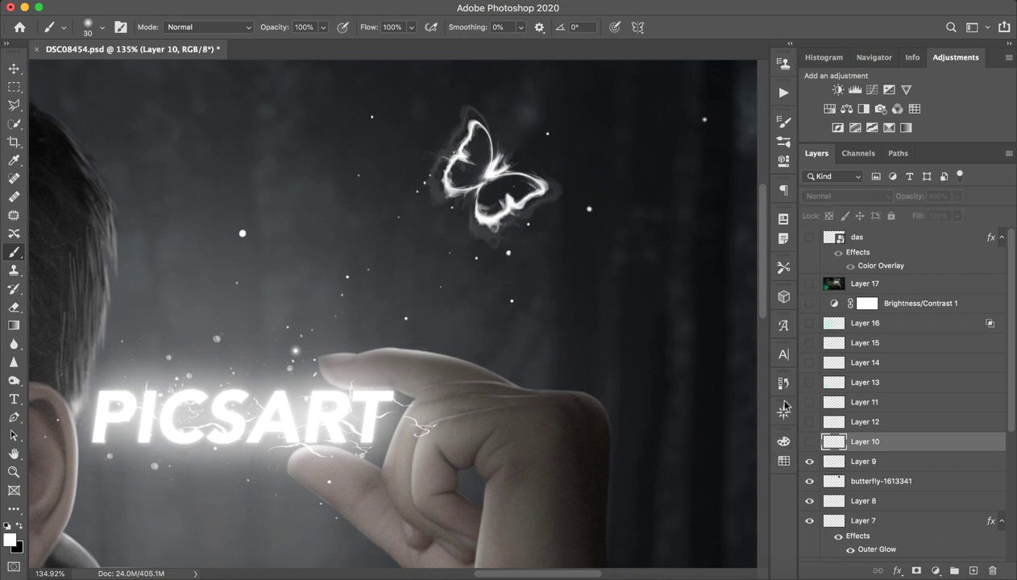
left_click(810, 441)
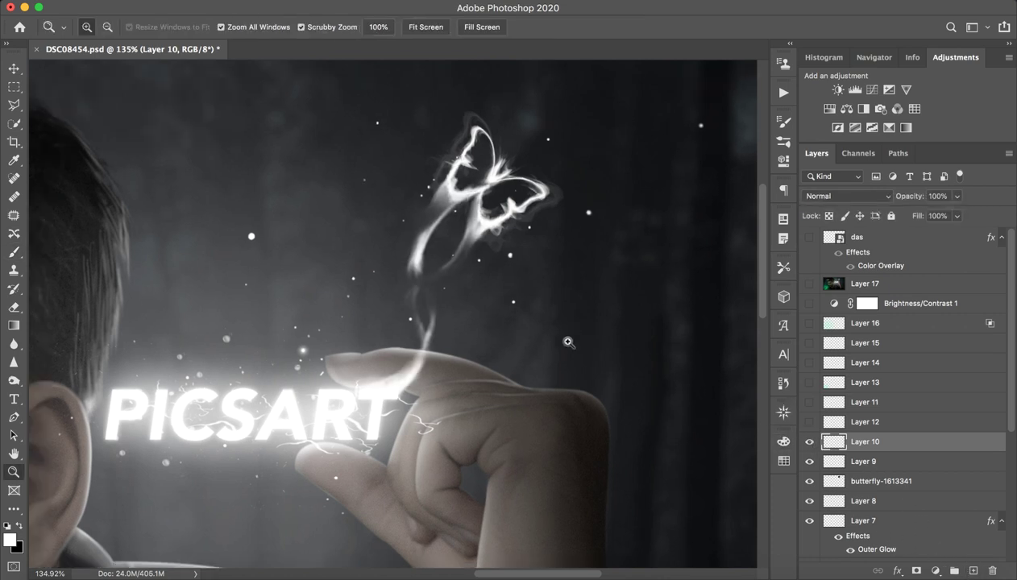
Zoom back out and show Layer 12's extra sparkles around the butterfly
left_click_drag(584, 335, 564, 346)
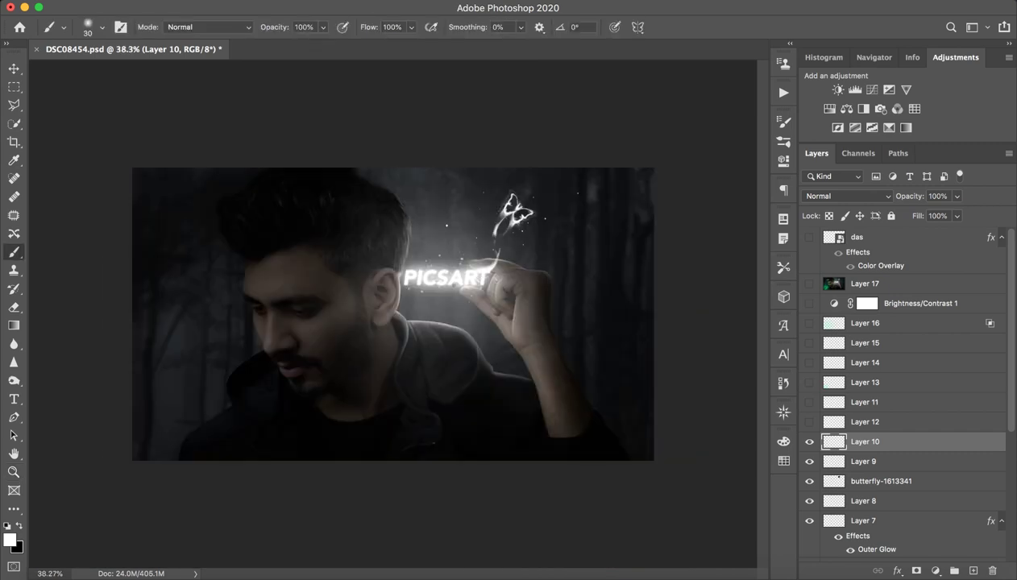
key("z")
left_click_drag(452, 278, 491, 273)
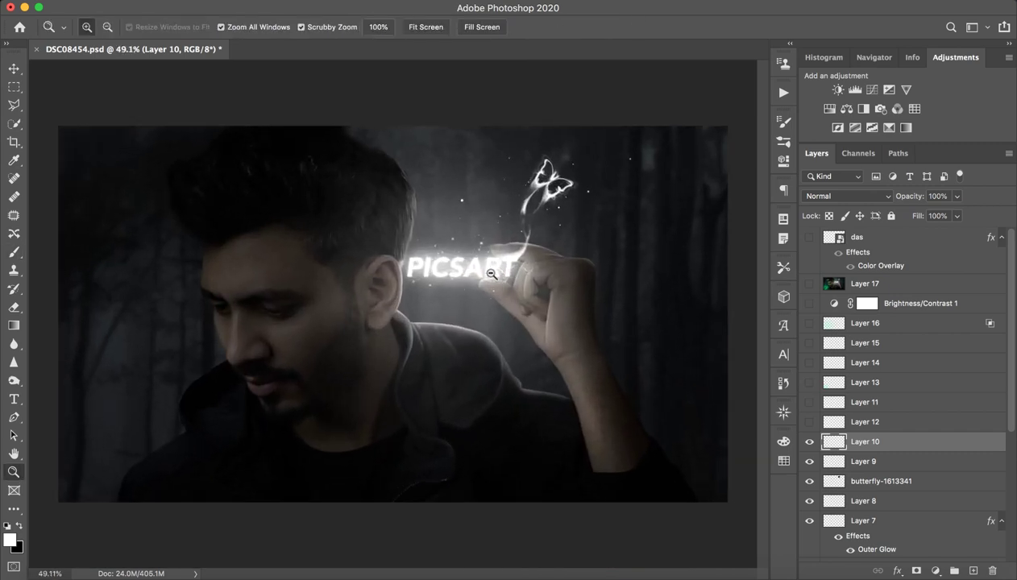
key("b")
left_click(810, 422)
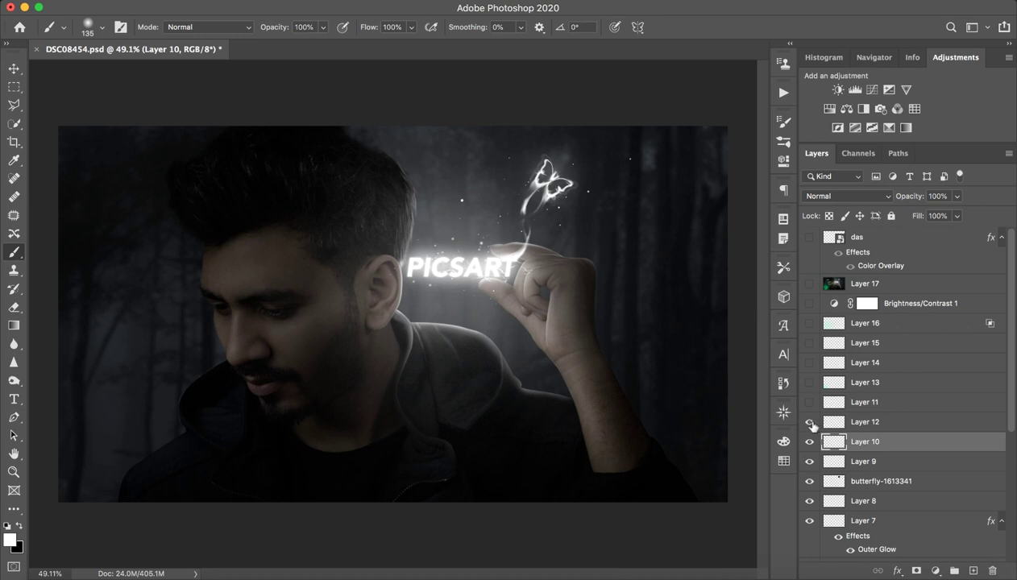
Select Layer 12 and set the soft brush to about 499 px
left_click(872, 425)
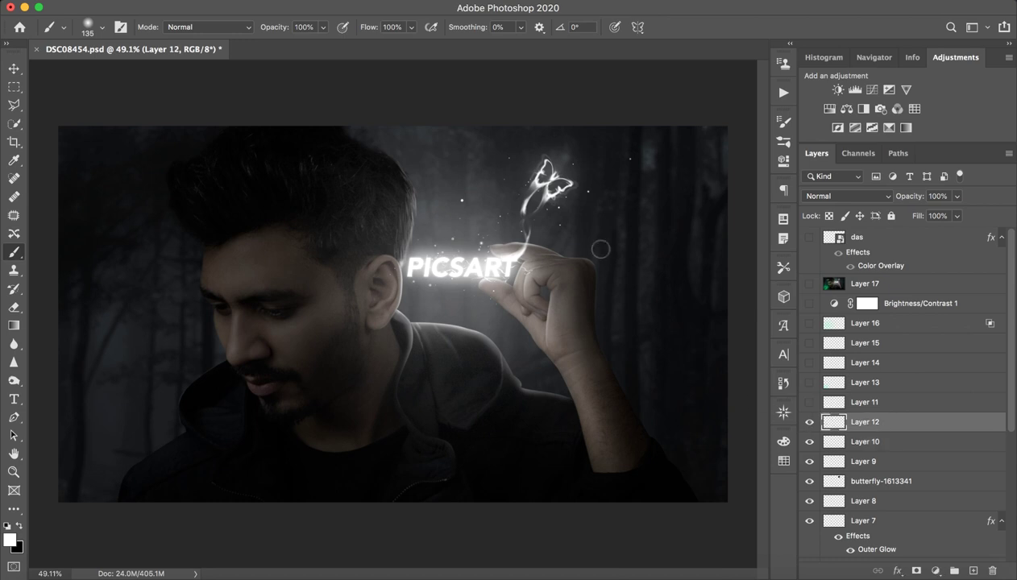
right_click(544, 219)
left_click(338, 251)
left_click_drag(291, 283, 422, 272)
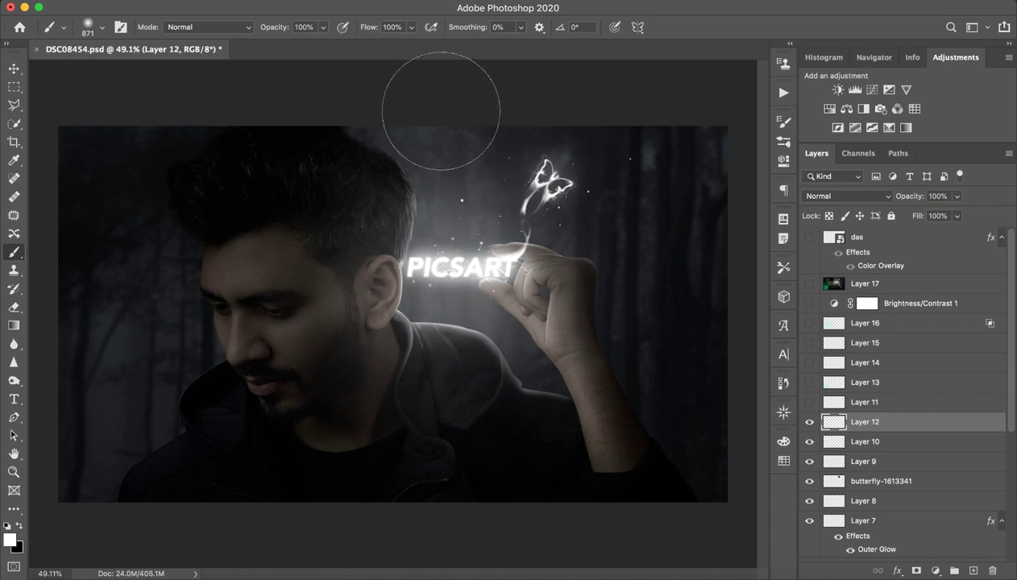
mouse_move(662, 337)
left_mouse_down()
mouse_move(556, 356)
mouse_move(371, 344)
left_mouse_up()
Keep white as the foreground colour and turn on Layer 13's green smoke at the lower left
left_click(11, 538)
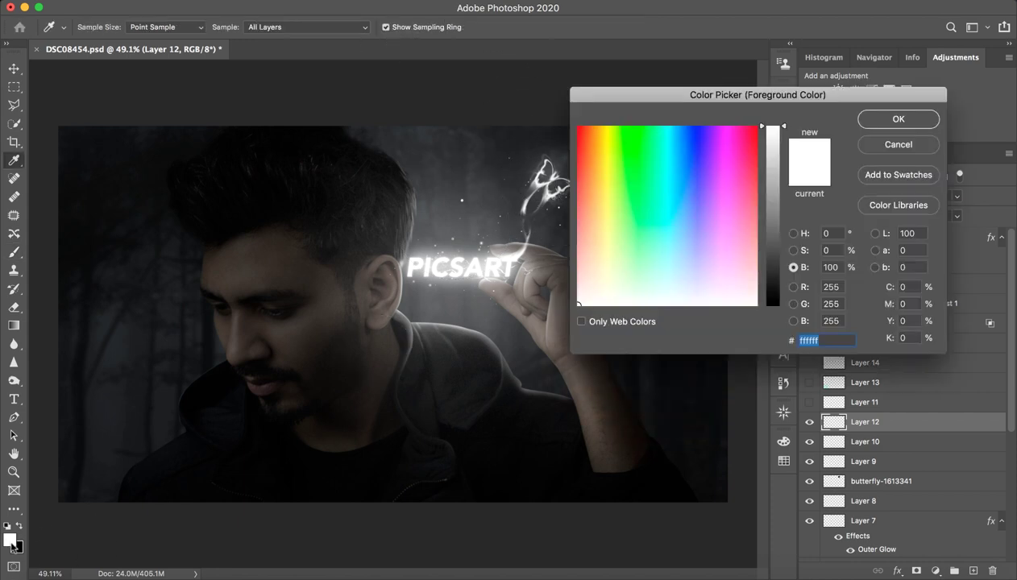
left_click(880, 142)
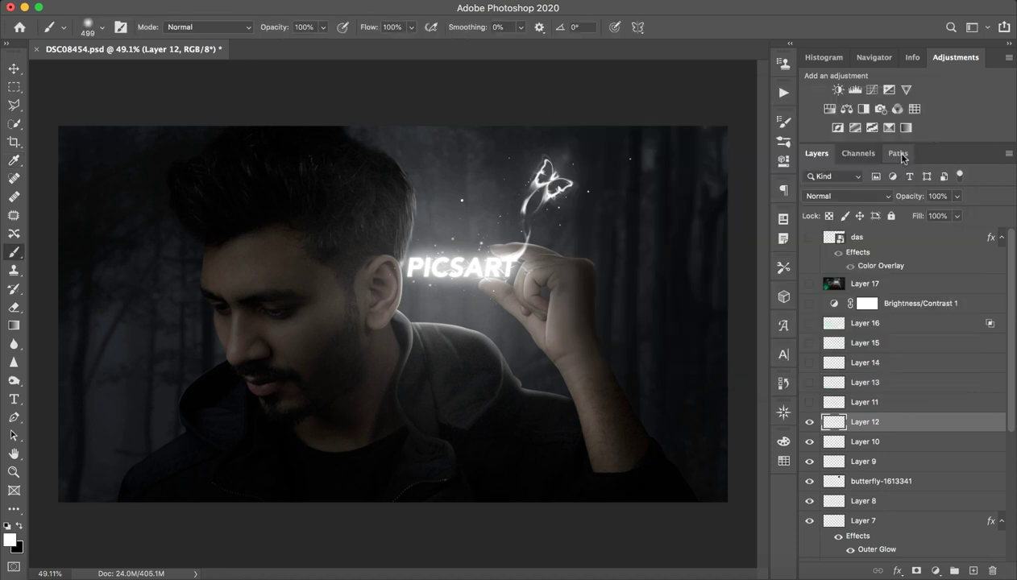
left_click(809, 382)
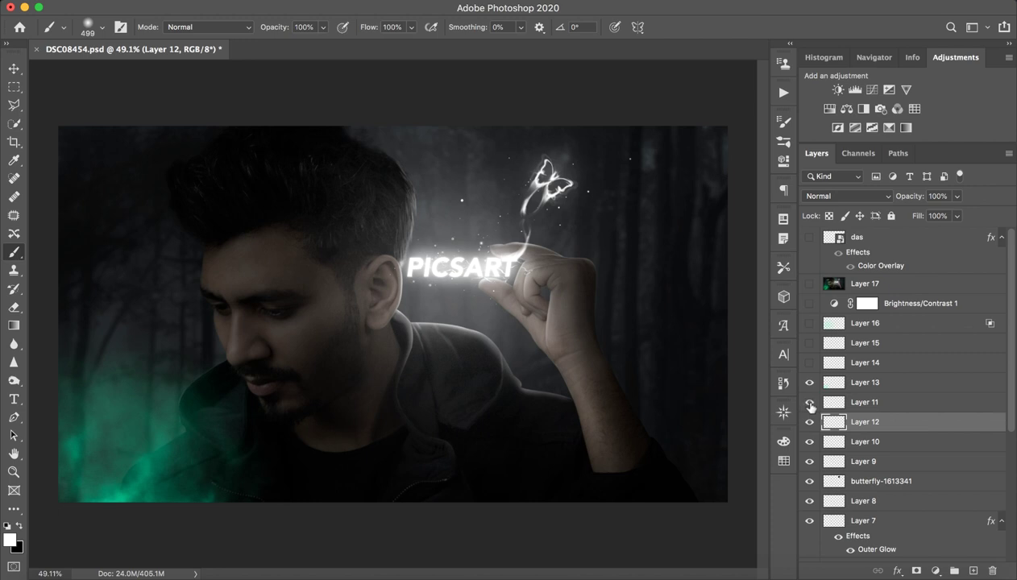
left_click(878, 382)
left_click(809, 382)
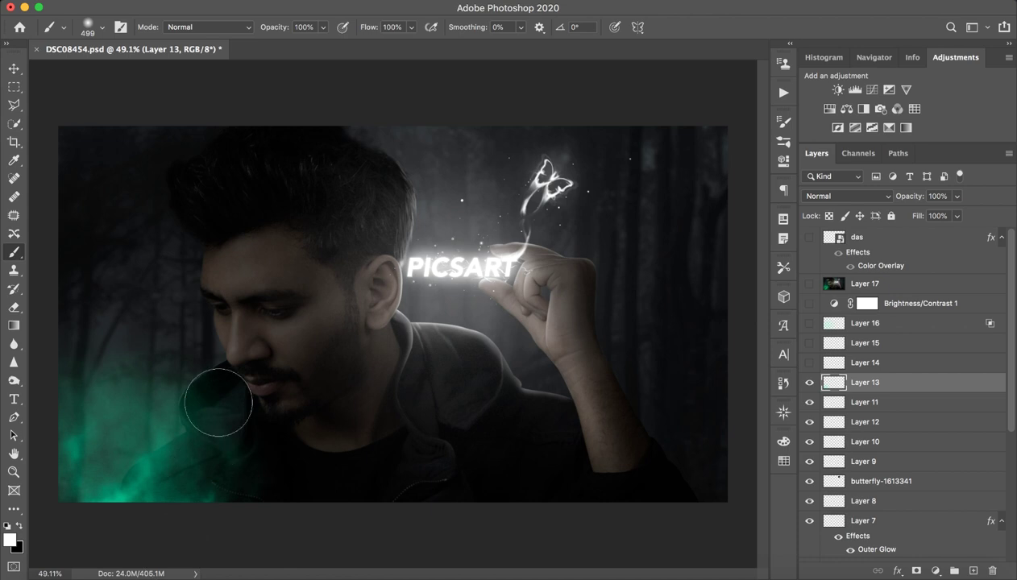
Select and show Layer 14, set the brush to about 296 px, and zoom to the shoulder edge
left_click(871, 360)
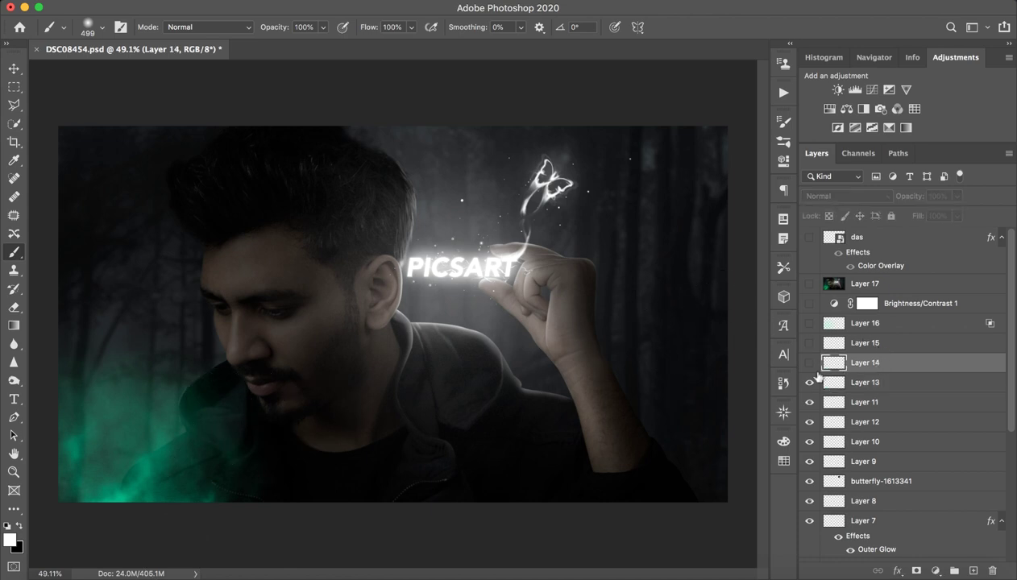
left_click(810, 364)
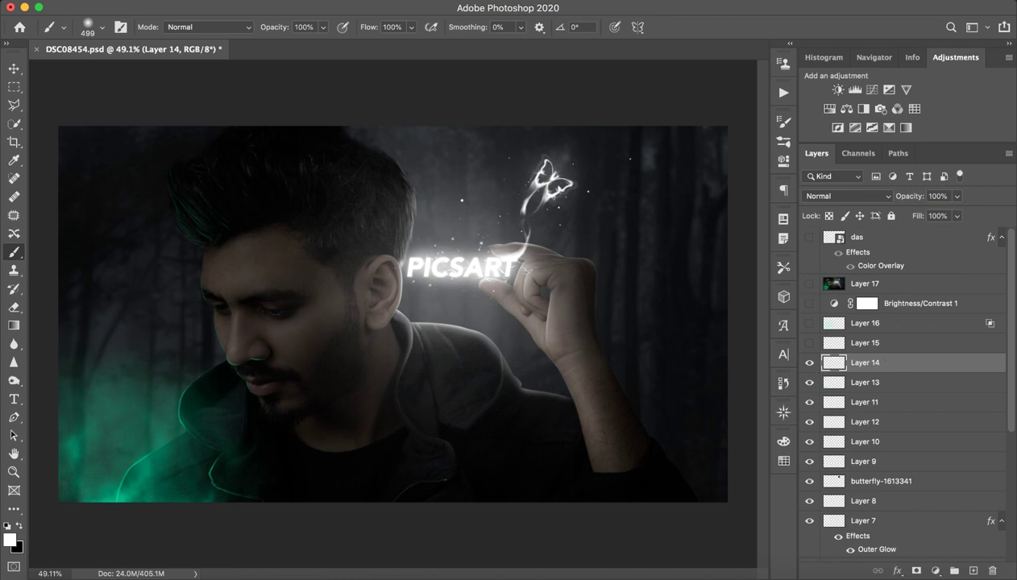
mouse_move(210, 266)
left_mouse_down()
mouse_move(125, 288)
mouse_move(269, 259)
mouse_move(204, 225)
left_mouse_up()
key("z")
key("b")
left_click_drag(294, 469, 205, 284)
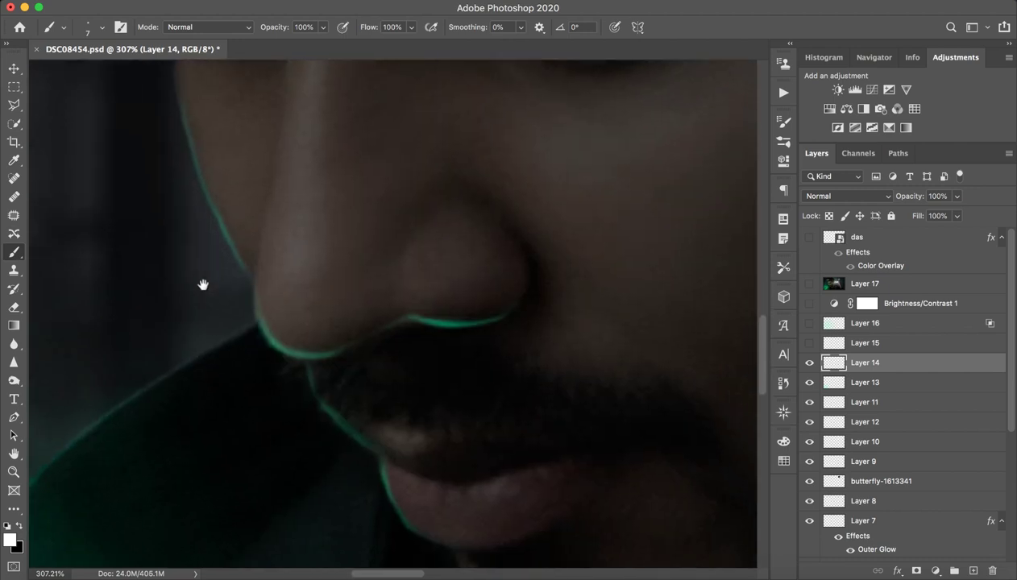
mouse_move(334, 390)
left_mouse_down()
mouse_move(328, 213)
mouse_move(320, 261)
mouse_move(545, 216)
mouse_move(304, 345)
left_mouse_up()
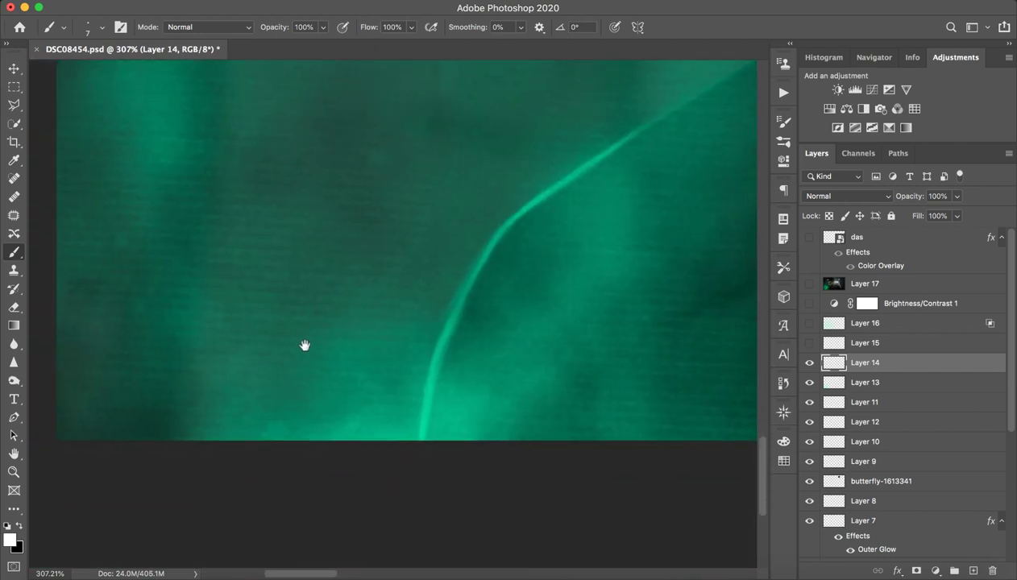
Sample the green rim-light colour and try a straight green line along the edge, then undo it
left_click(533, 212, "alt")
left_click_drag(511, 154, 375, 308)
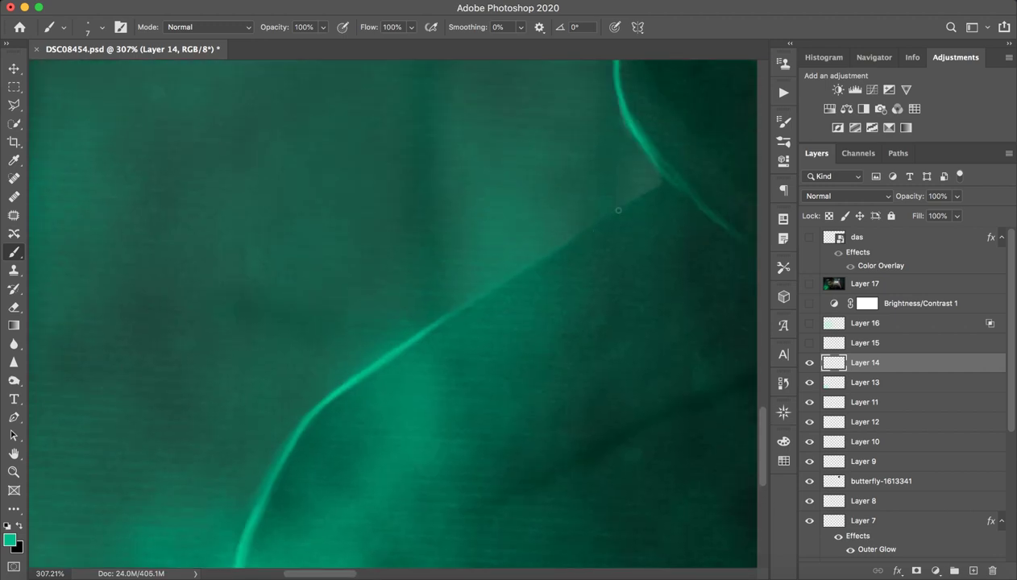
left_click(600, 220, "shift")
key("ctrl+z")
left_click(663, 179, "shift")
key("ctrl+z")
mouse_move(645, 216)
left_mouse_down()
mouse_move(422, 254)
mouse_move(392, 238)
mouse_move(520, 186)
mouse_move(506, 170)
mouse_move(390, 197)
left_mouse_up()
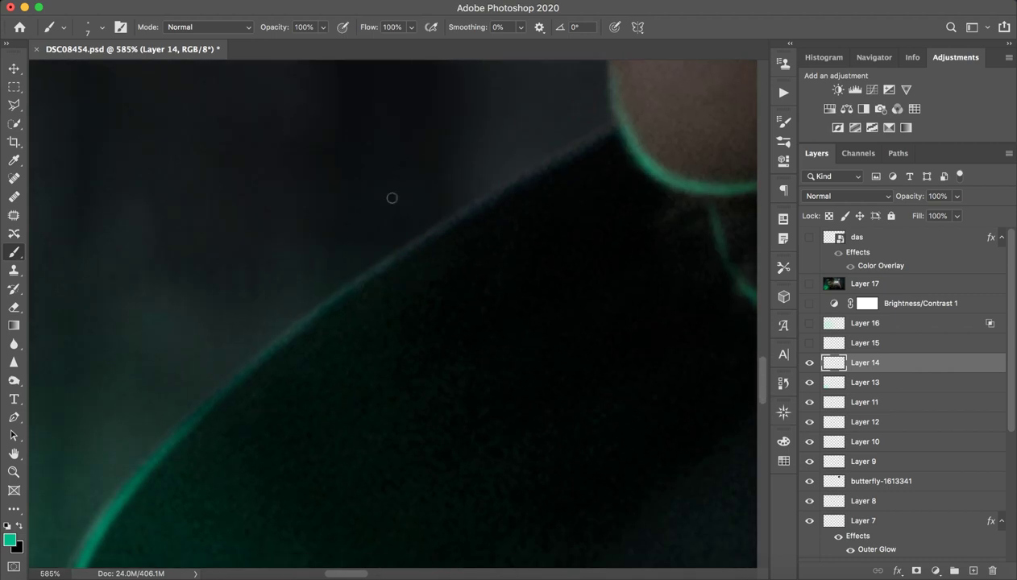
Paint green rim light along the shoulder up toward the chin and erase the excess glow
left_click_drag(217, 407, 173, 461)
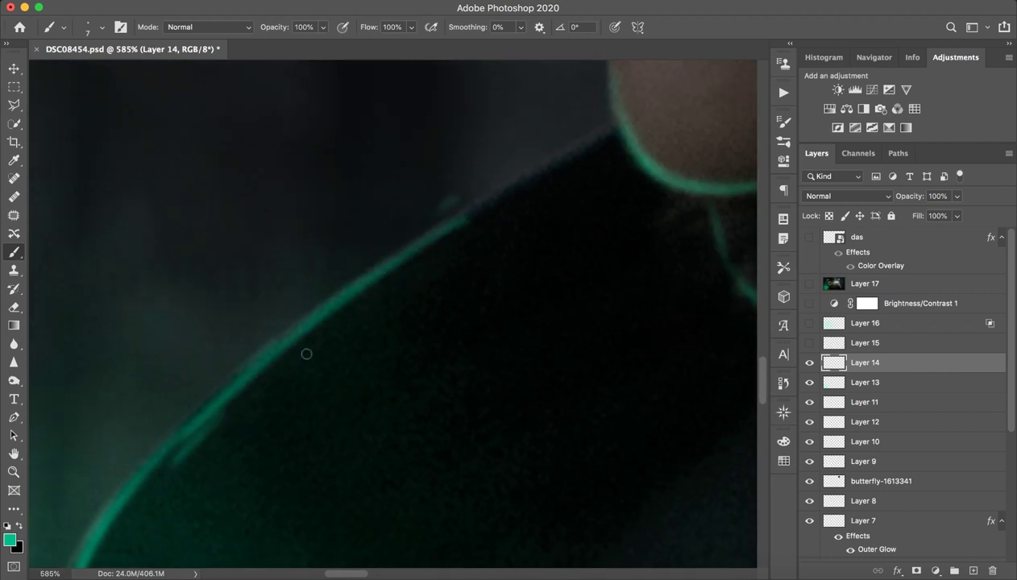
left_click_drag(597, 129, 524, 179)
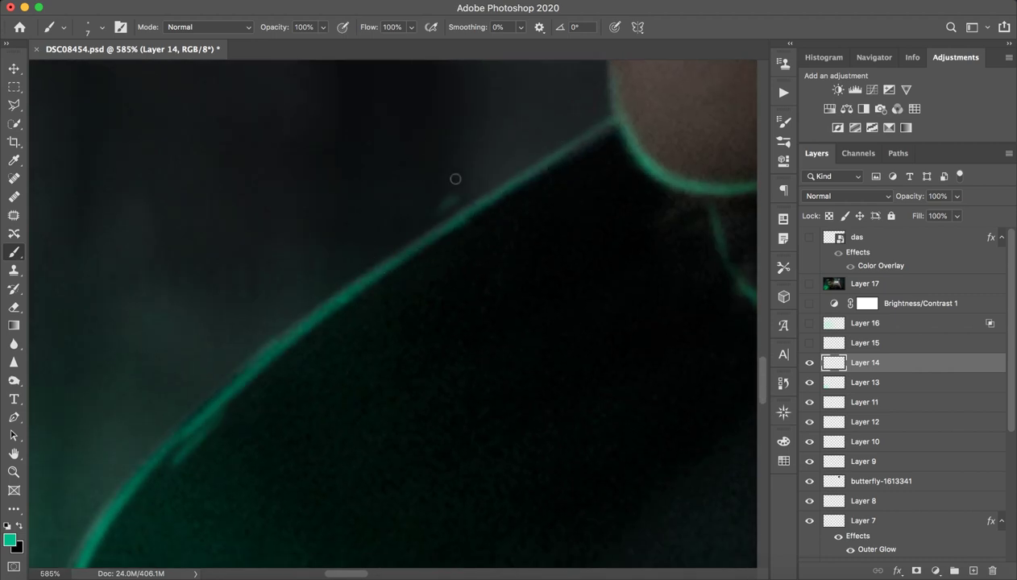
left_click_drag(427, 200, 397, 226)
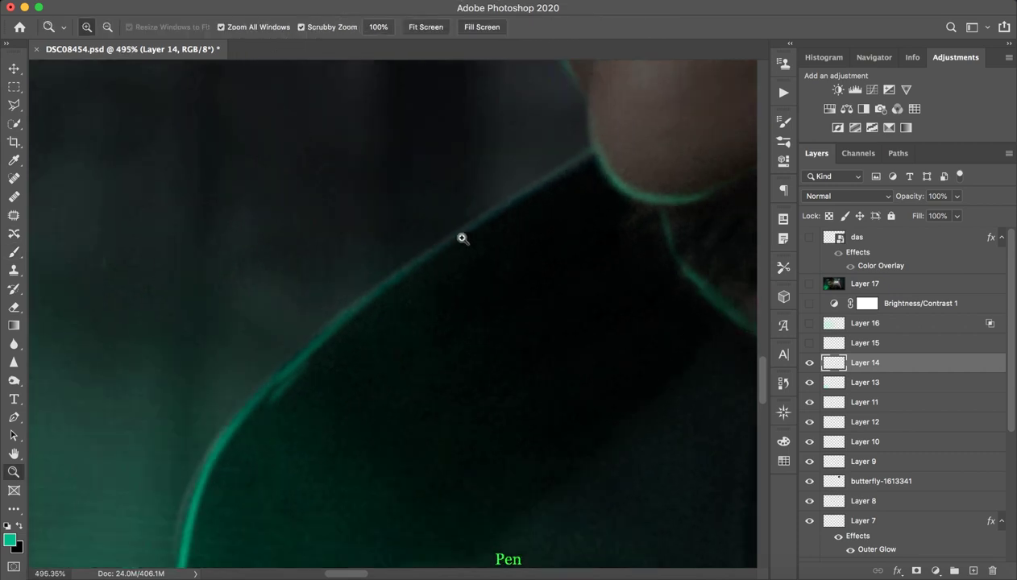
scroll(465, 239, "down", 5)
scroll(529, 265, "up", 3)
key("e")
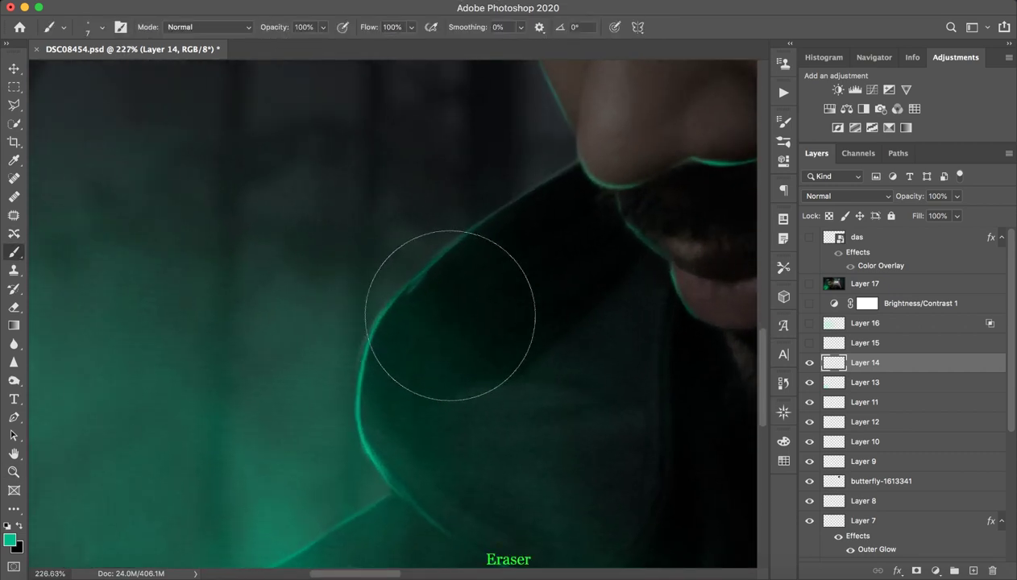
left_click_drag(539, 316, 295, 333)
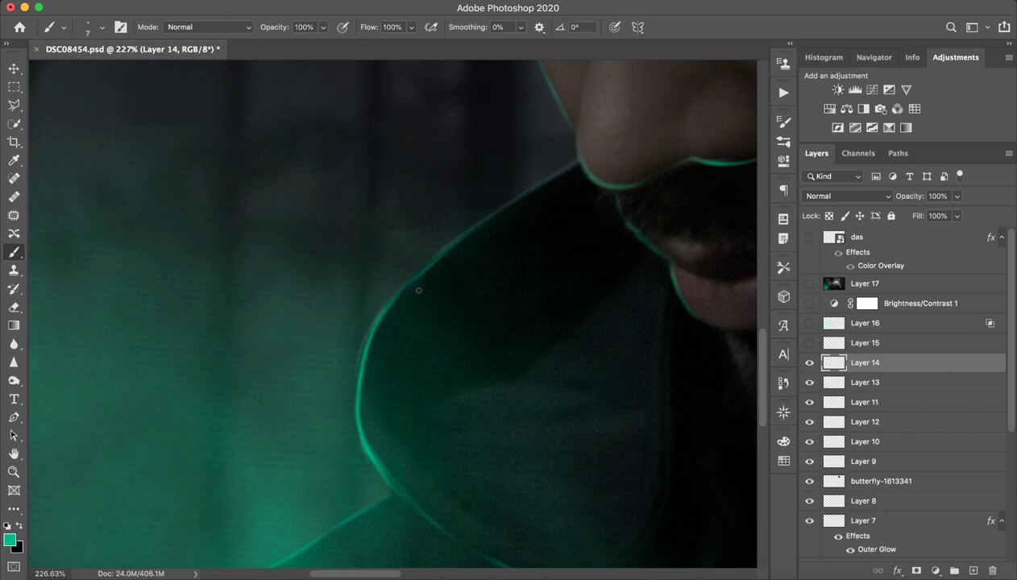
Zoom out to the whole composite and make Layer 15 visible
key("z")
mouse_move(581, 276)
left_mouse_down()
mouse_move(461, 295)
mouse_move(409, 352)
left_mouse_up()
key("b")
left_click(809, 343)
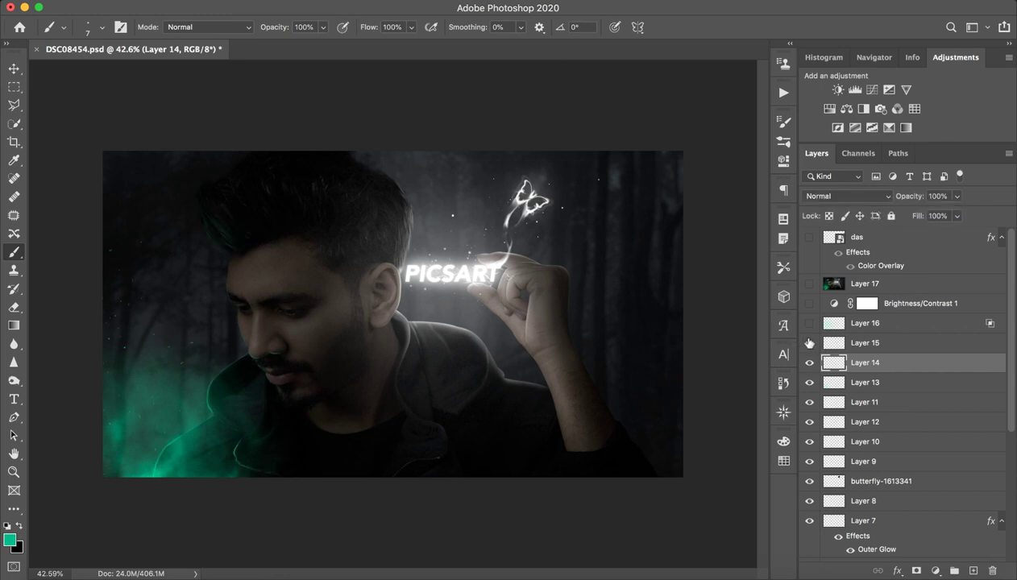
Rename Layer 15 to 'spec'
left_click(902, 347)
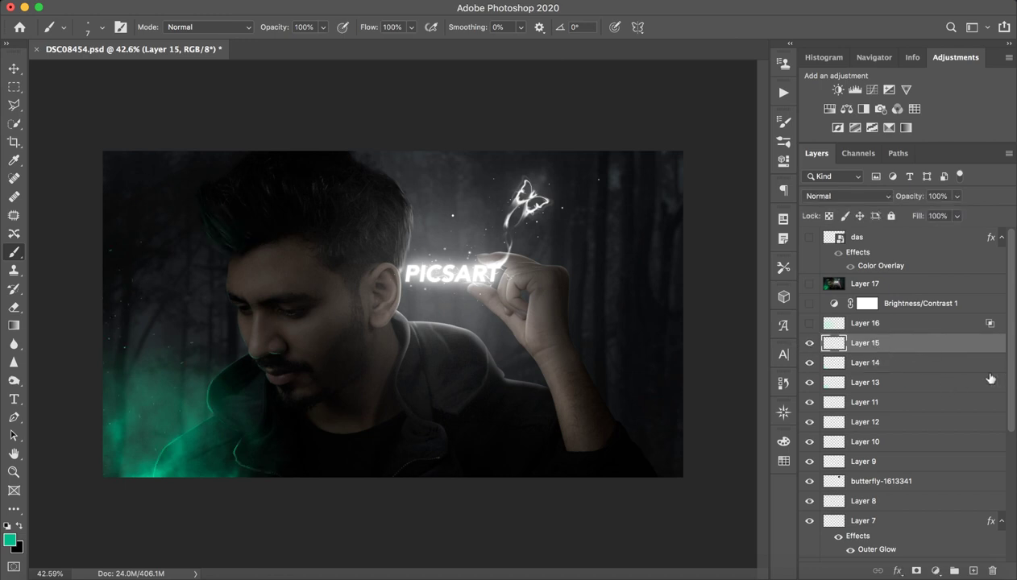
double_click(862, 343)
type("spec")
key("Return")
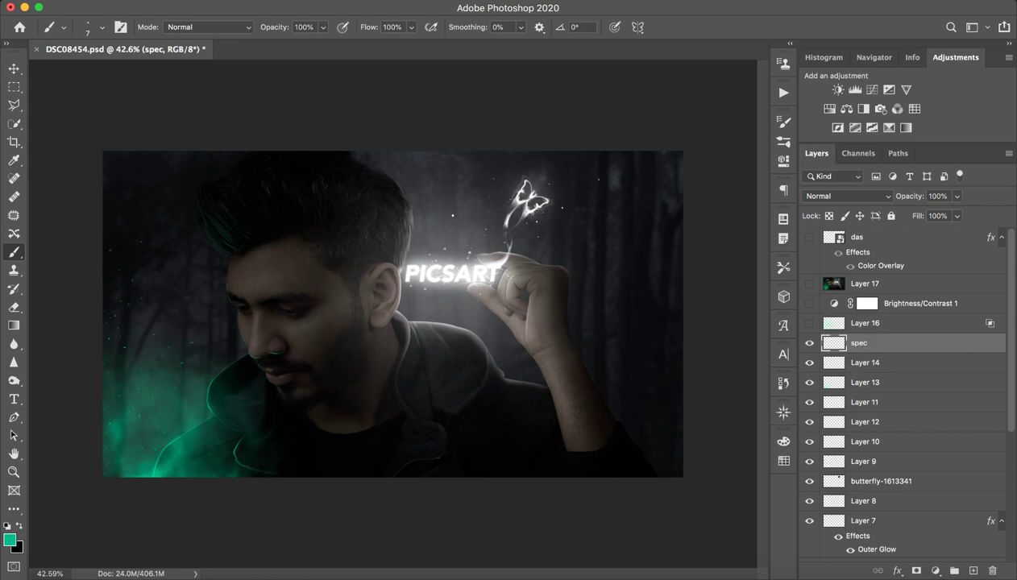
Toggle Layers 12, 10 and 8 to check the glow, then show Layer 16
left_click(809, 421)
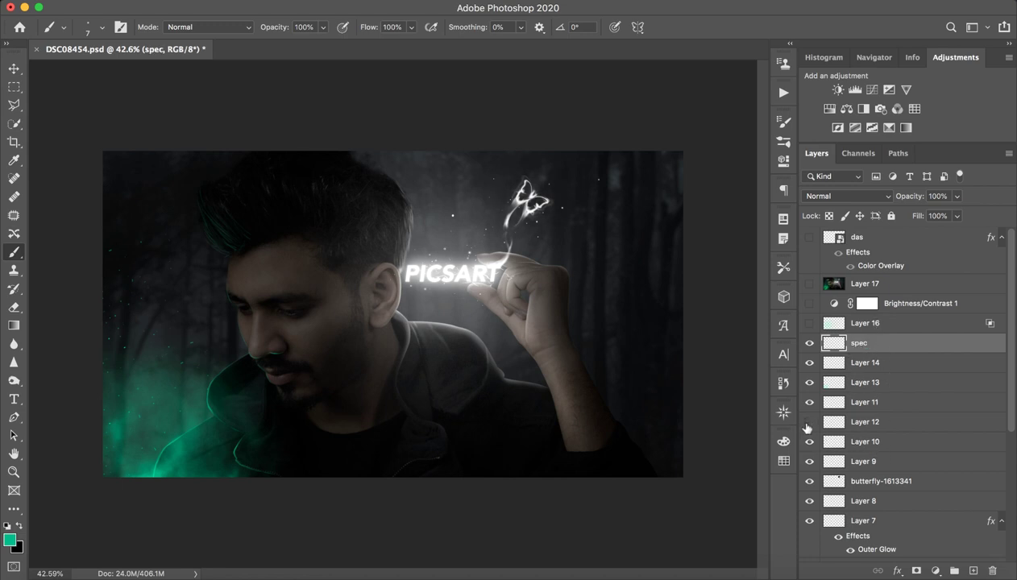
left_click(808, 441)
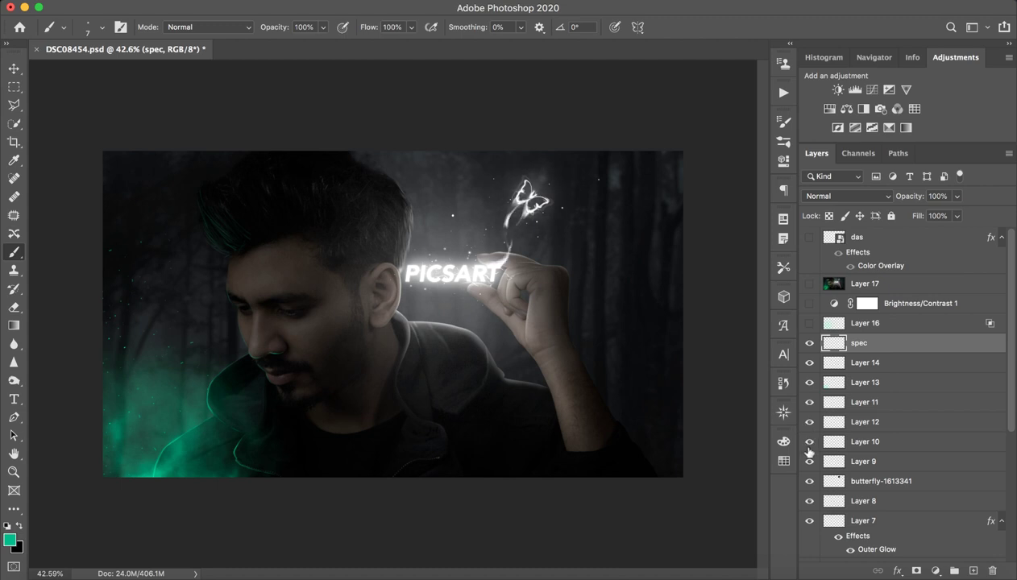
left_click(808, 501)
left_click(809, 500)
left_click(809, 323)
left_click(842, 310)
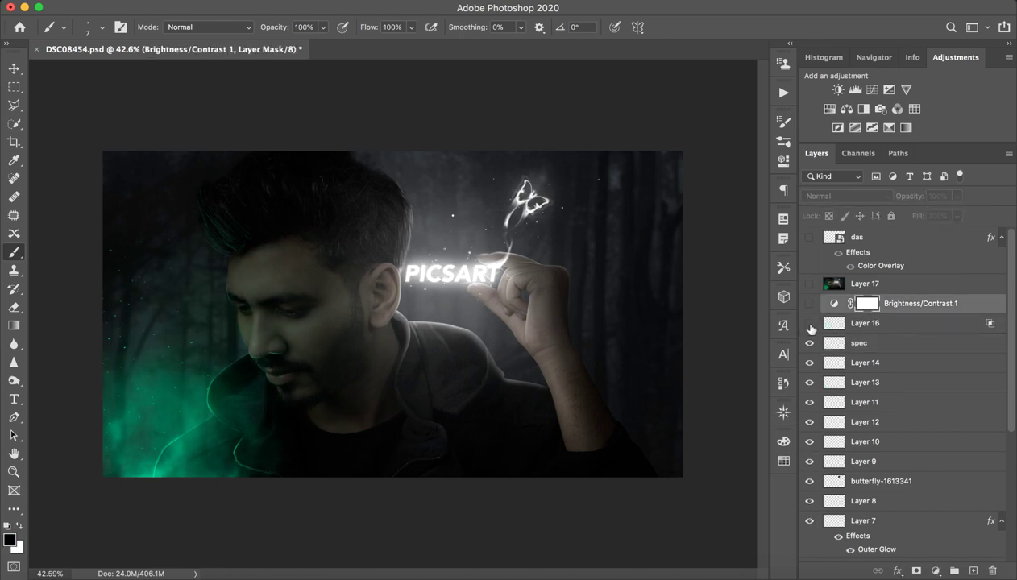
Paint teal over the lower-left smoke on Layer 16 with a 1480 px Soft Round brush in Pin Light mode
left_click(841, 323)
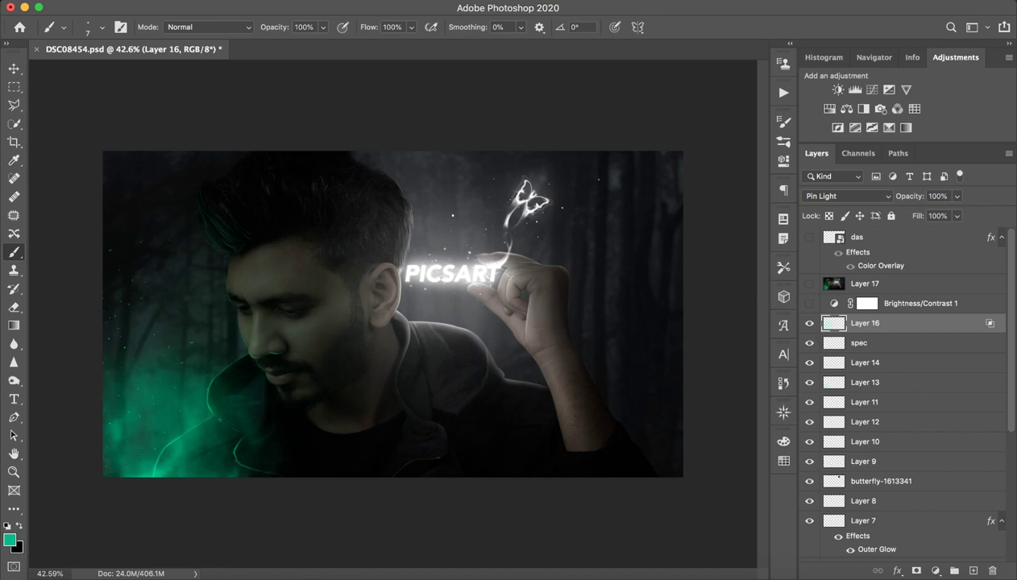
right_click(166, 446)
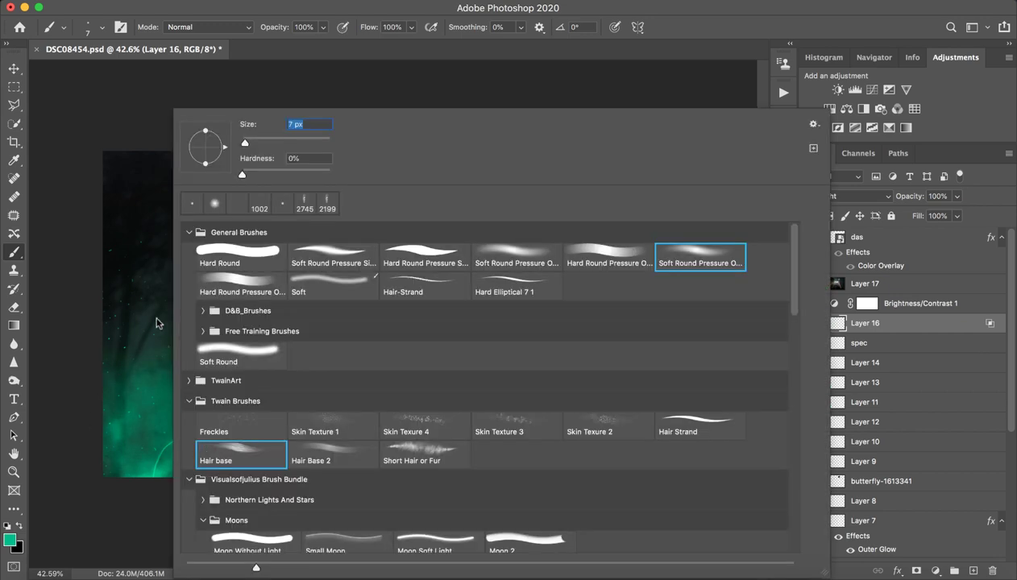
double_click(681, 255)
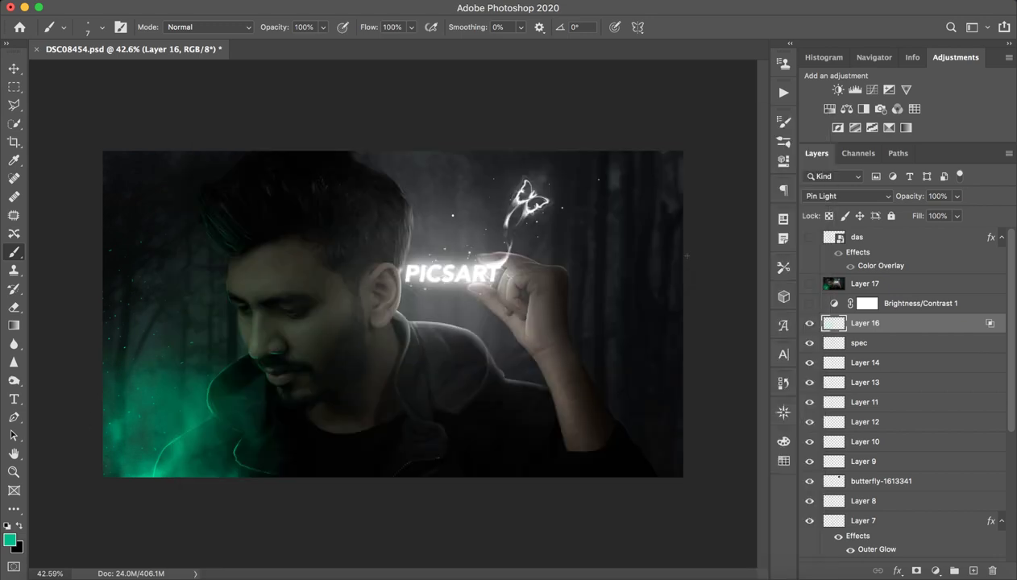
left_click_drag(173, 346, 322, 322)
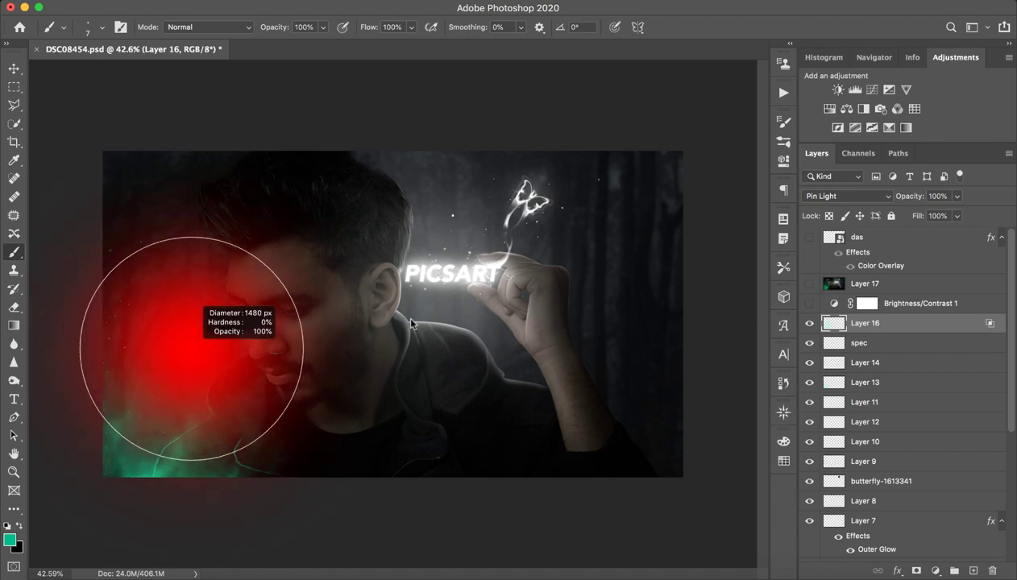
left_click_drag(188, 410, 159, 440)
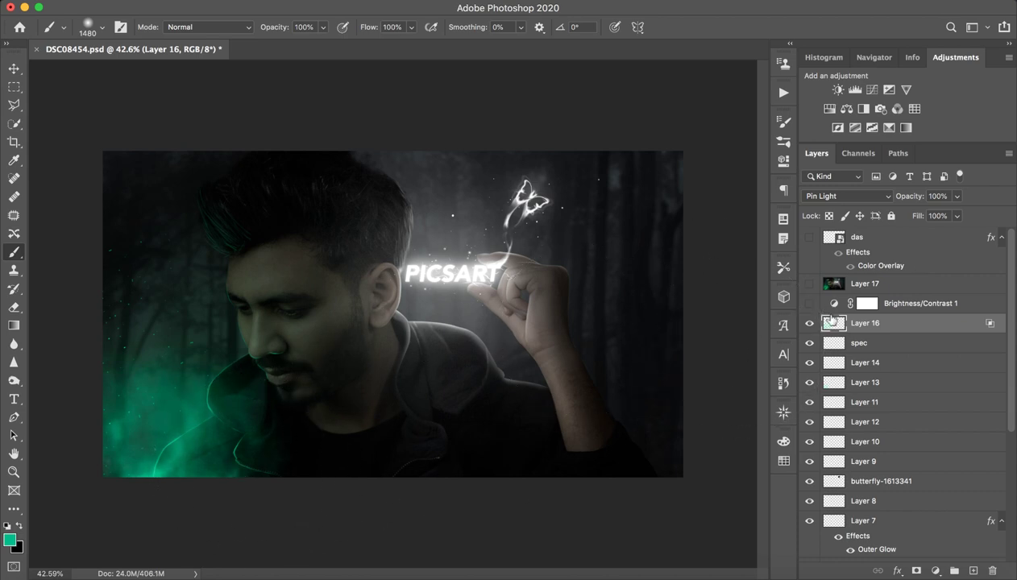
left_click(830, 195)
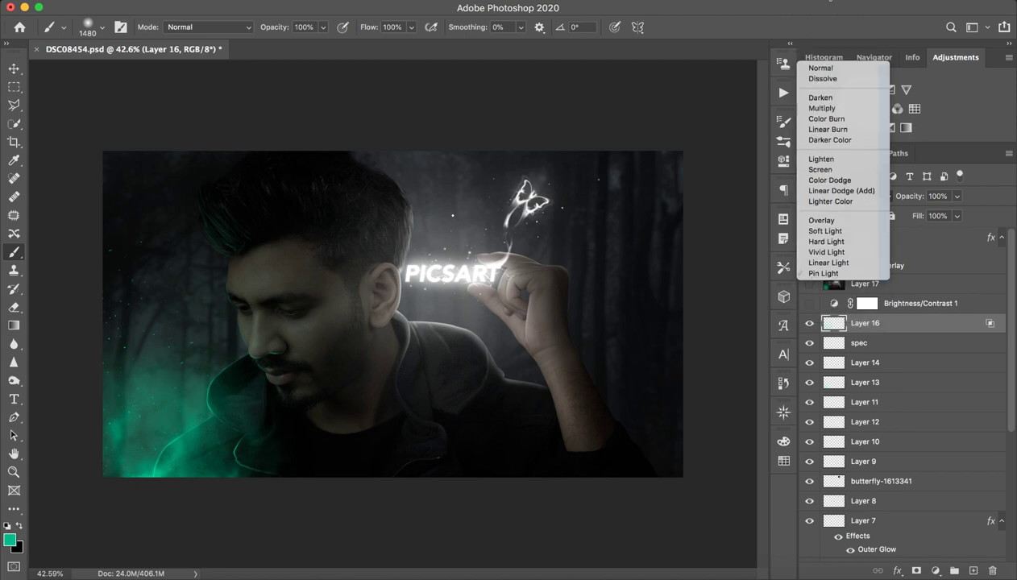
left_click(809, 18)
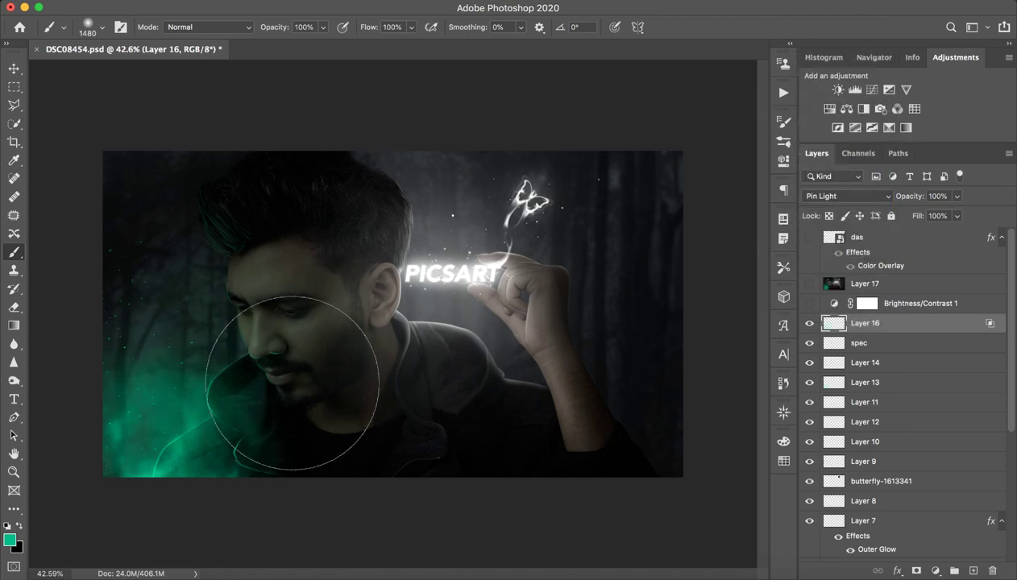
Shrink the brush, zoom in on the face, and toggle Layer 16 to compare the tint before and after
left_click_drag(375, 400, 227, 441)
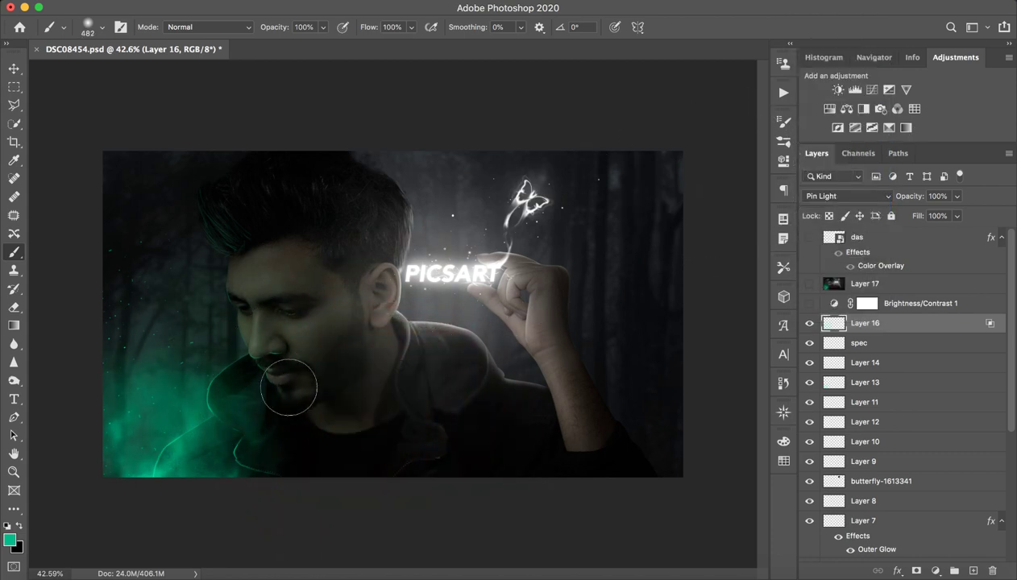
key("z")
left_click_drag(249, 288, 297, 240)
key("b")
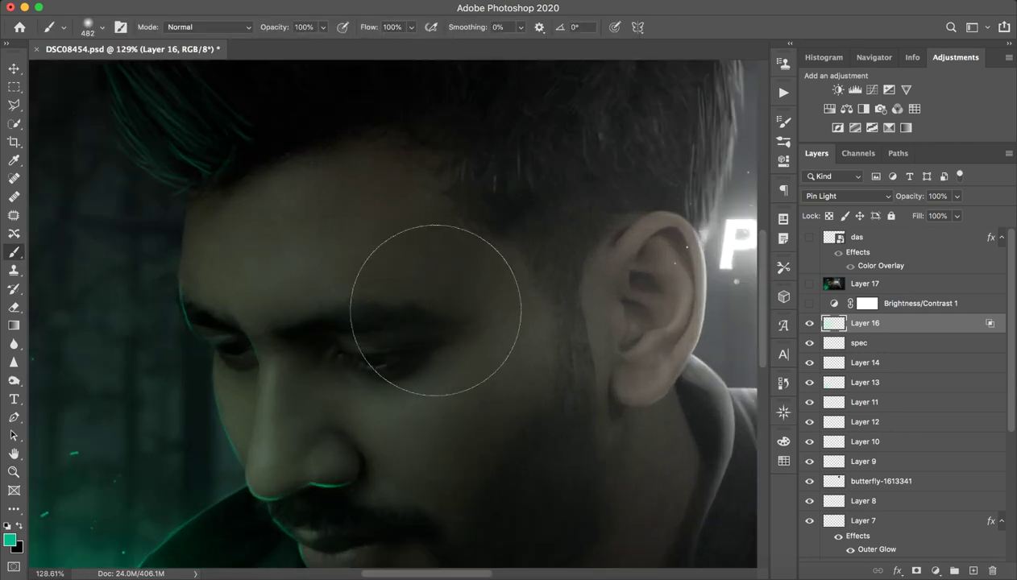
left_click(811, 324)
left_click(809, 323)
left_click(810, 323)
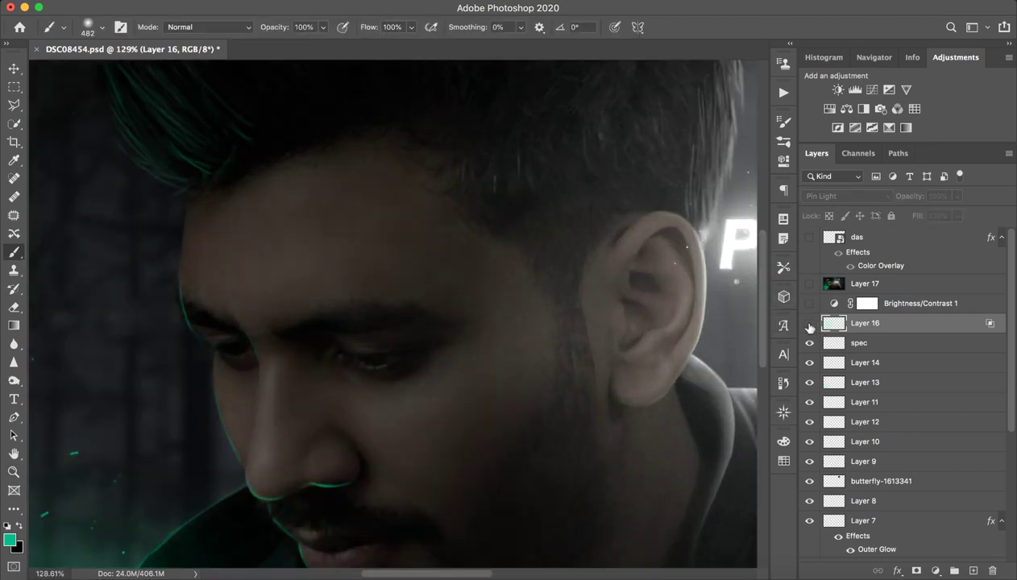
left_click(809, 323)
key("z")
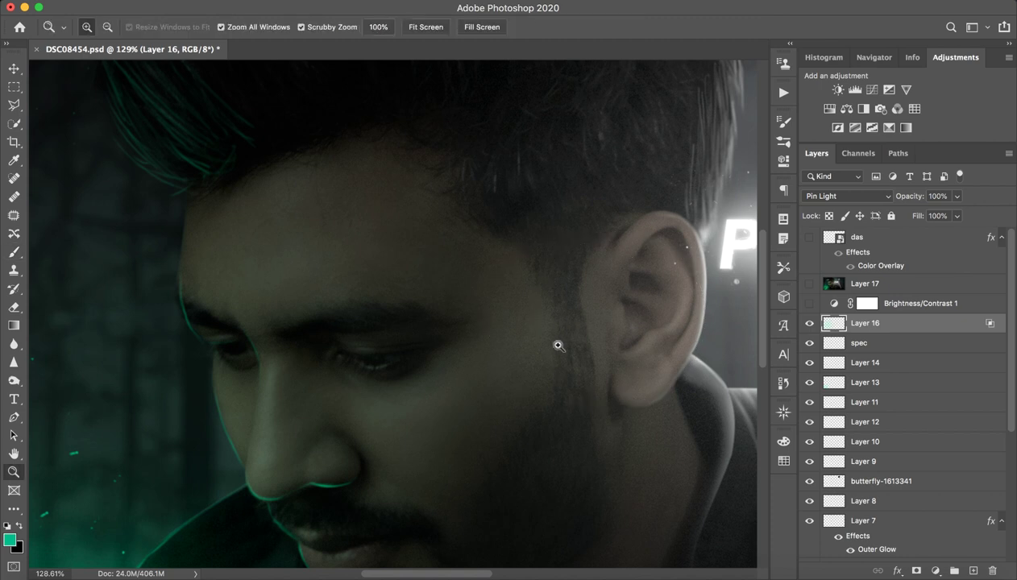
left_click_drag(556, 345, 488, 352)
key("b")
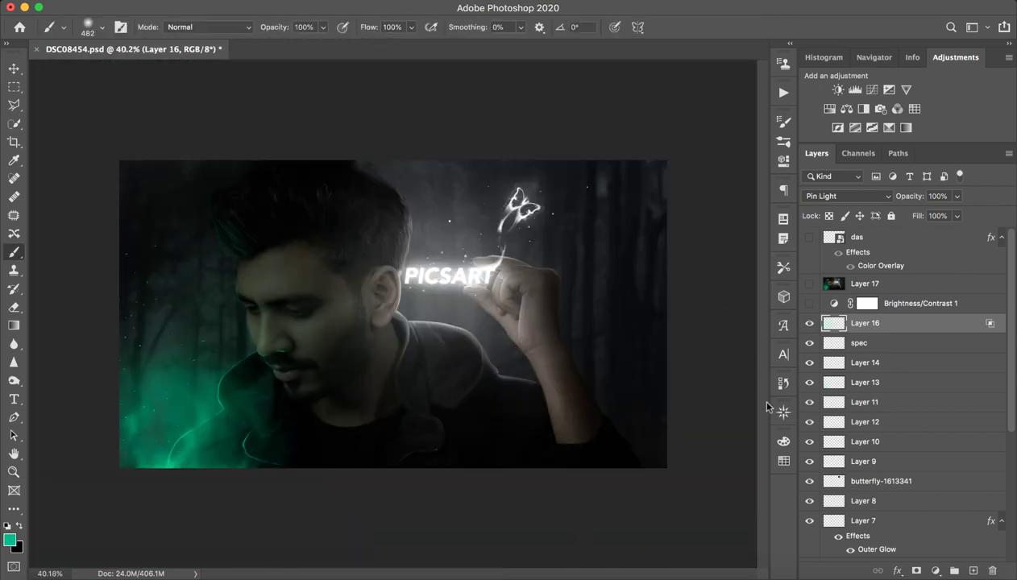
Turn on the Brightness/Contrast 1 adjustment and check its settings
left_click(898, 303)
left_click(809, 303)
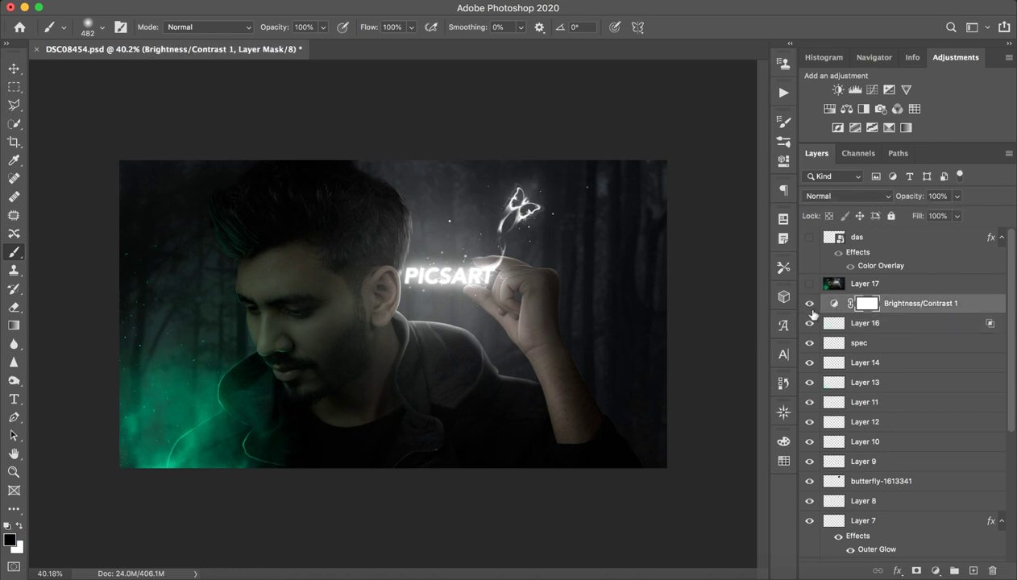
key("z")
mouse_move(568, 356)
left_mouse_down()
mouse_move(534, 358)
mouse_move(567, 340)
left_mouse_up()
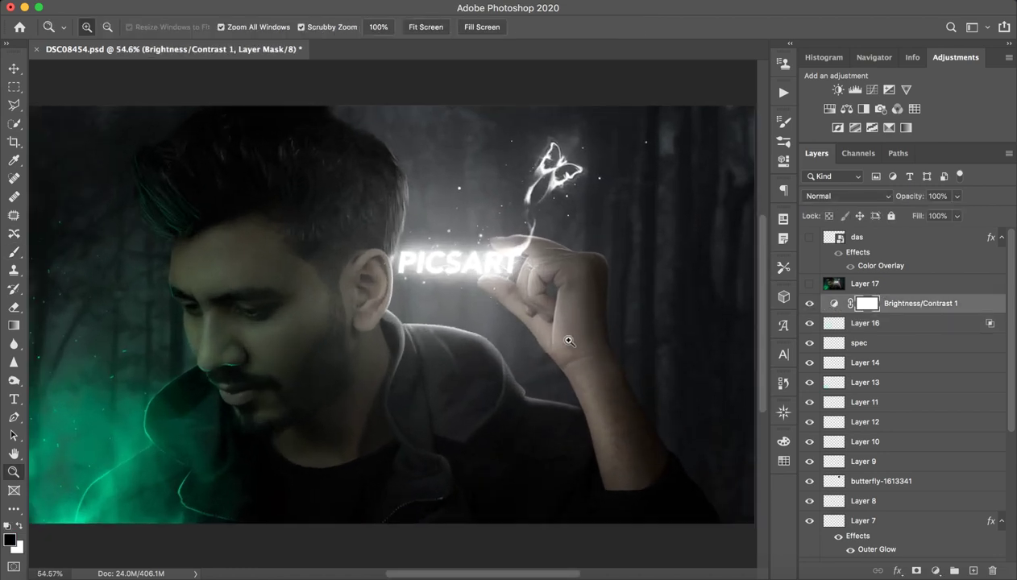
key("b")
left_click(829, 305)
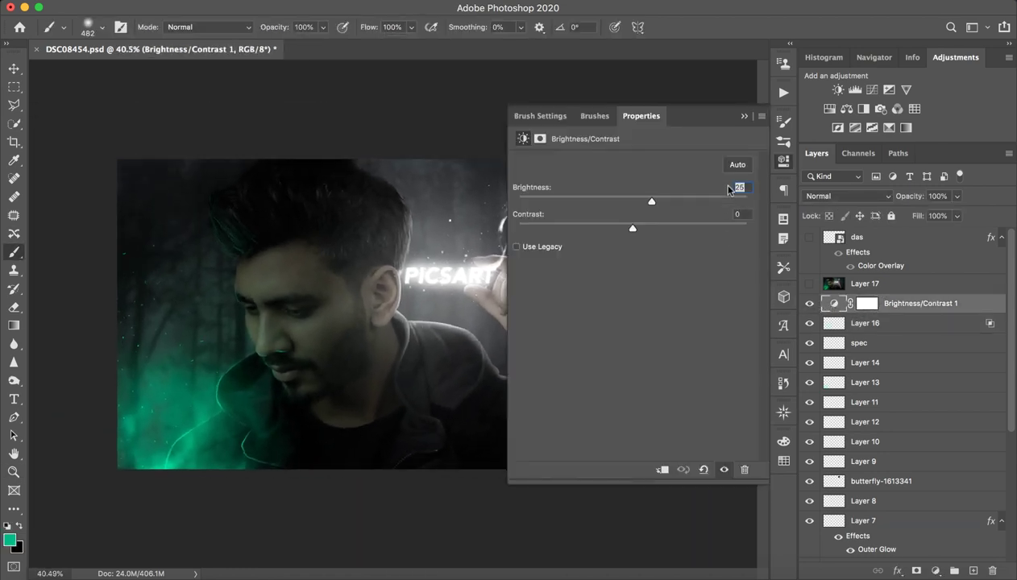
left_click(741, 113)
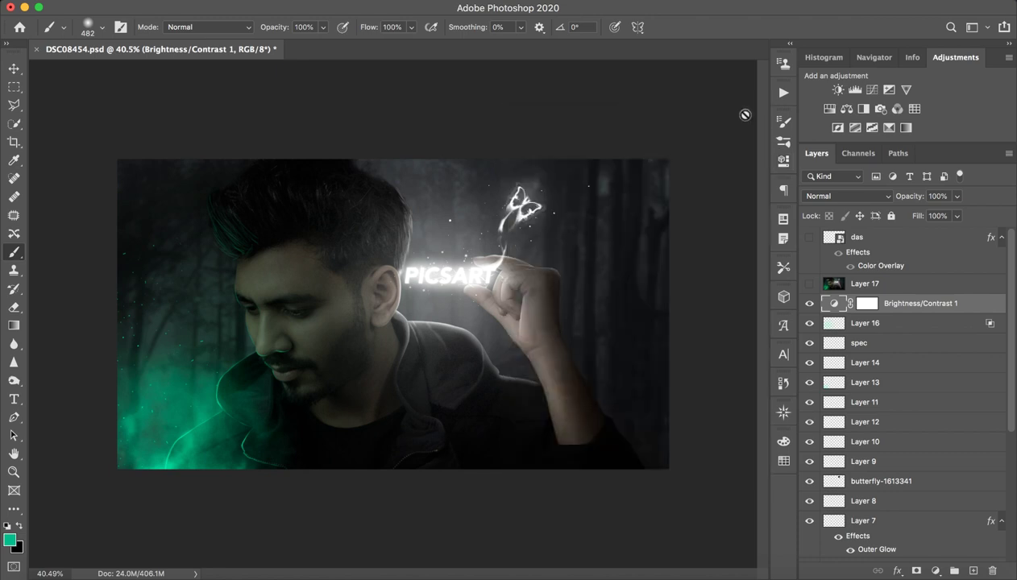
Show Layer 17's teal forest and the 40% das watermark layer on the shirt
left_click(886, 285)
left_click(809, 284)
left_click(809, 283)
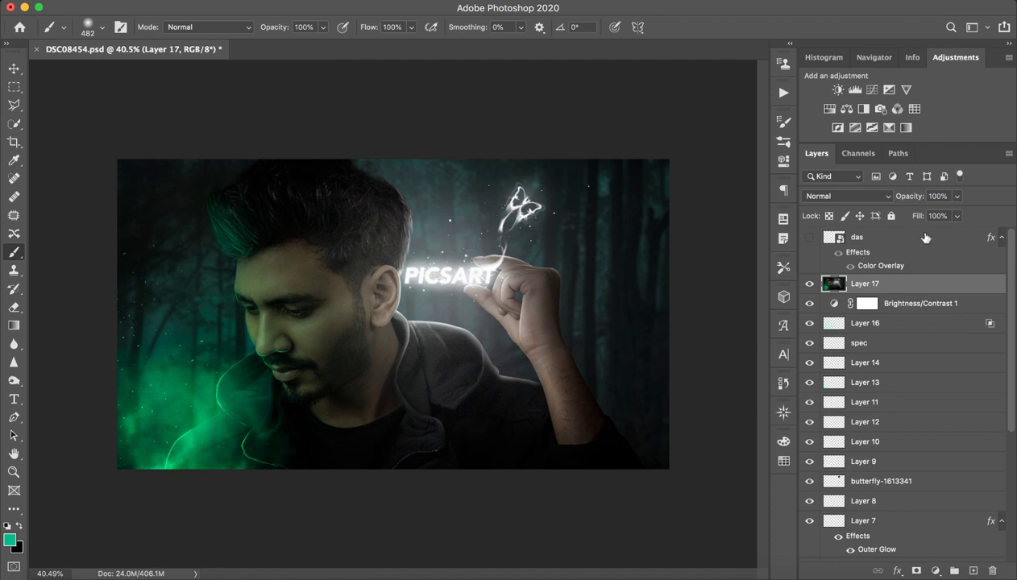
left_click(901, 250)
left_click(808, 237)
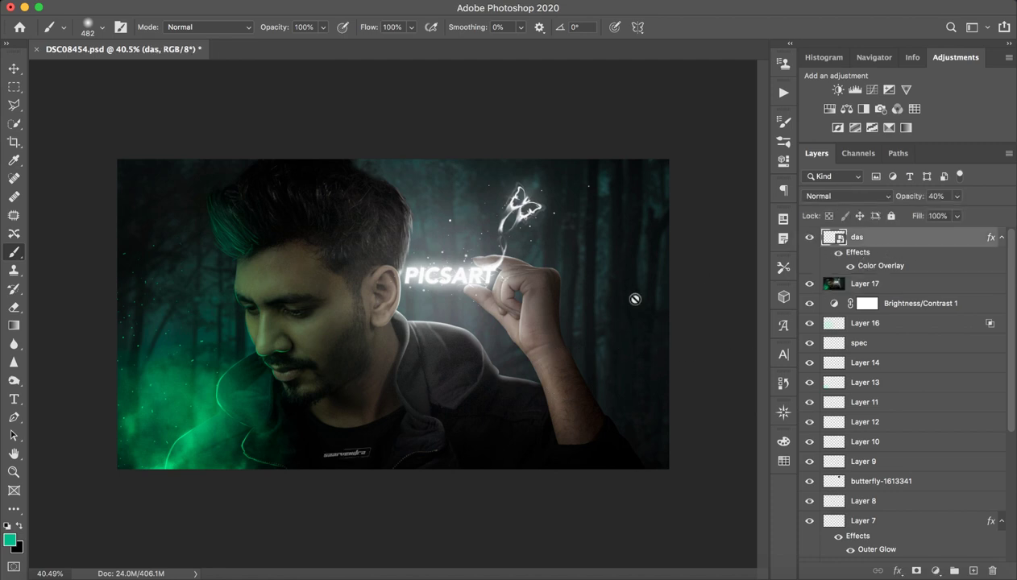
key("z")
mouse_move(353, 400)
left_mouse_down()
mouse_move(331, 409)
mouse_move(358, 408)
mouse_move(363, 383)
left_mouse_up()
key("b")
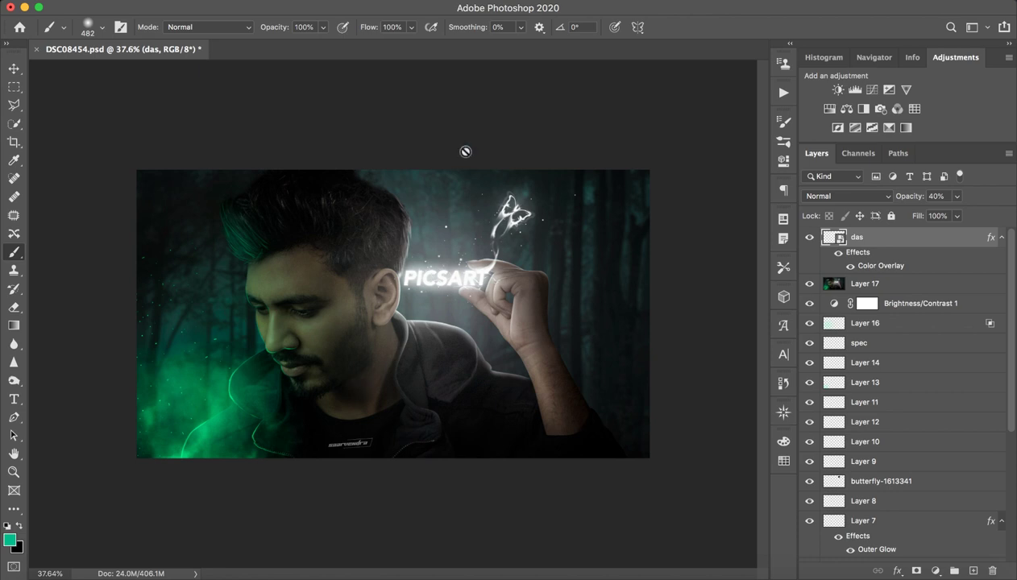
left_click(686, 4)
left_click(677, 4)
key("z")
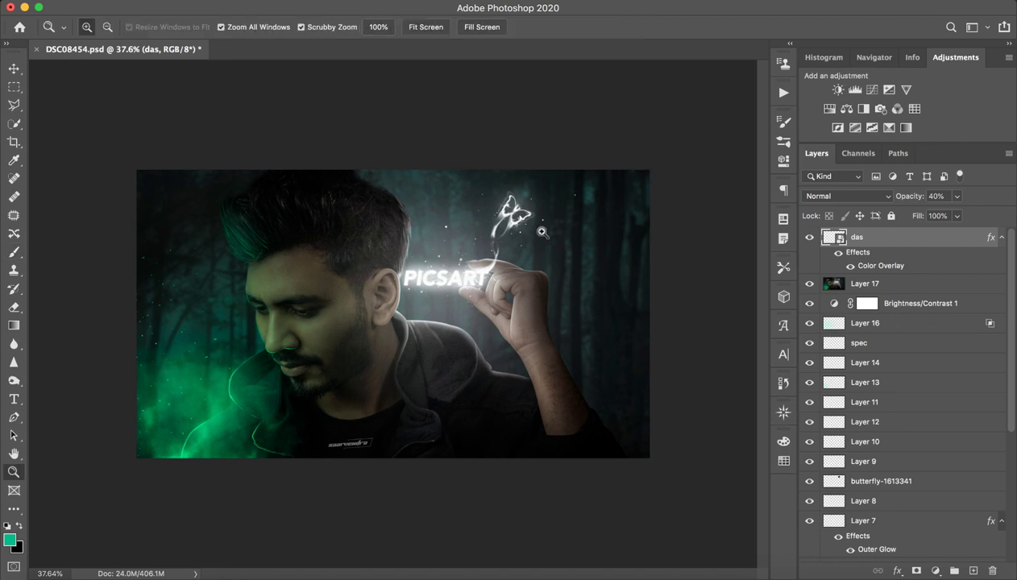
mouse_move(528, 277)
left_mouse_down()
mouse_move(484, 298)
mouse_move(533, 297)
left_mouse_up()
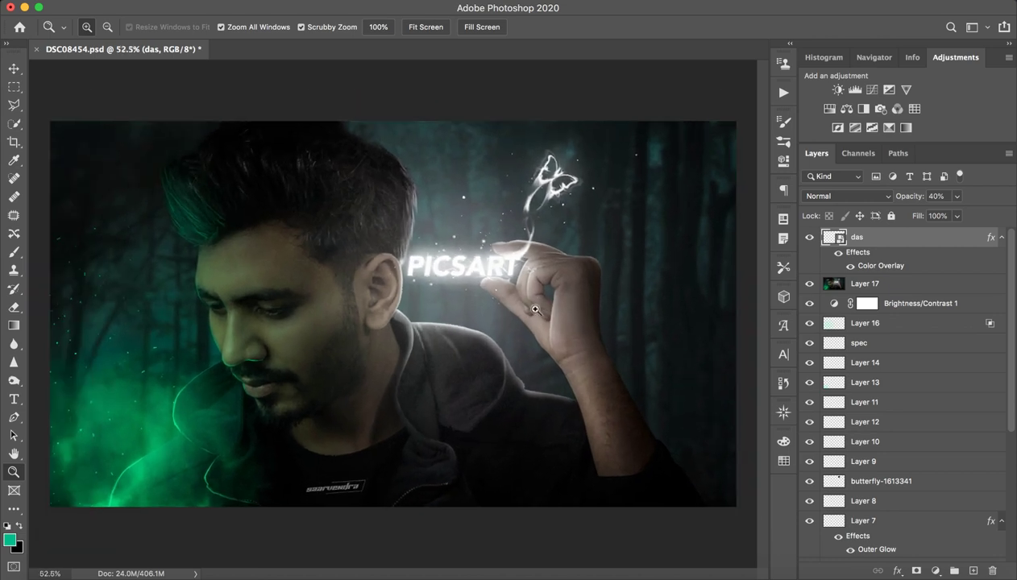
key("b")
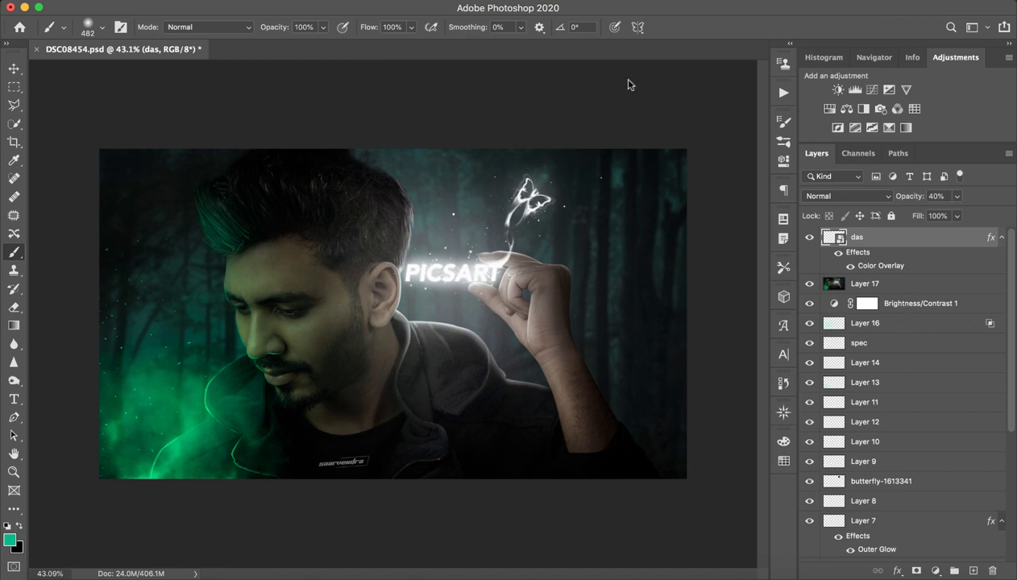
left_click(685, 3)
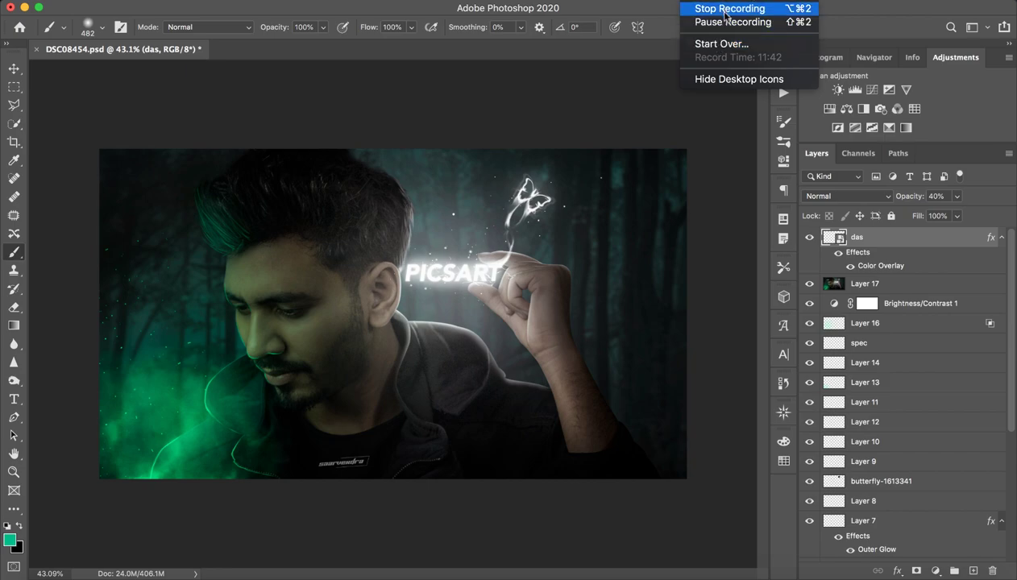